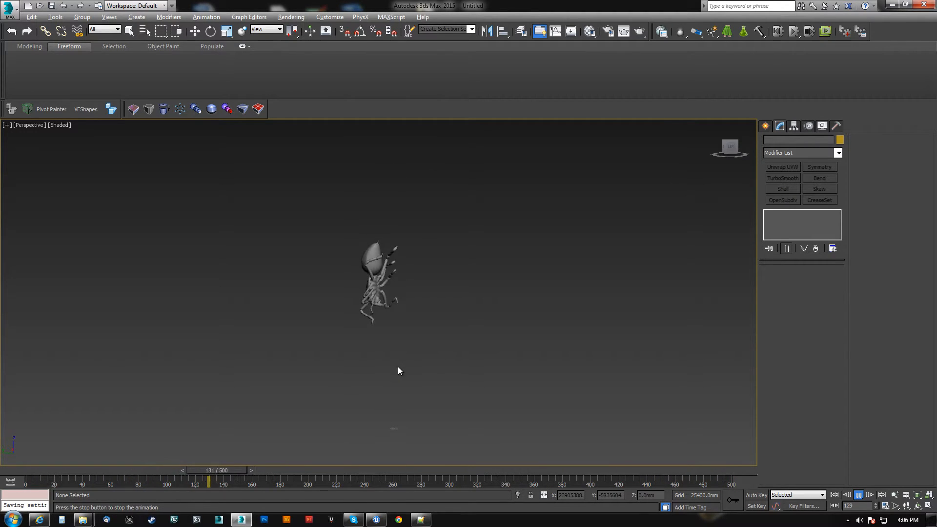
- Scrub the spider's animation to frame 453 and inspect the model up close from several angles
left_click_drag(350, 471, 425, 457)
left_click_drag(583, 456, 665, 470)
scroll(420, 374, "up", 10)
scroll(416, 372, "down", 10)
middle_click_drag(390, 344, 394, 312, "alt")
middle_click_drag(389, 260, 464, 350)
scroll(410, 353, "up", 5)
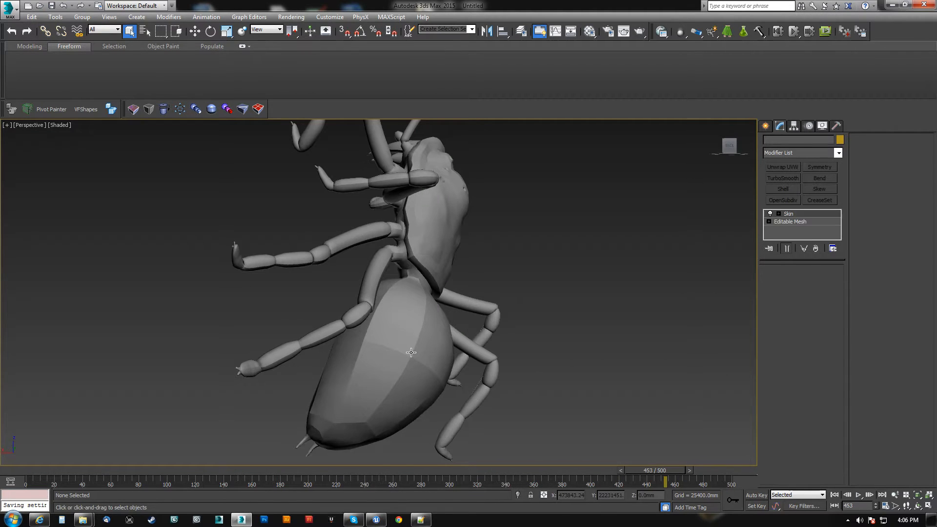
- Select the tarantula mesh and pick separate pieces of its abdomen at the Element level of Editable Mesh
left_click(411, 353)
left_click(787, 221)
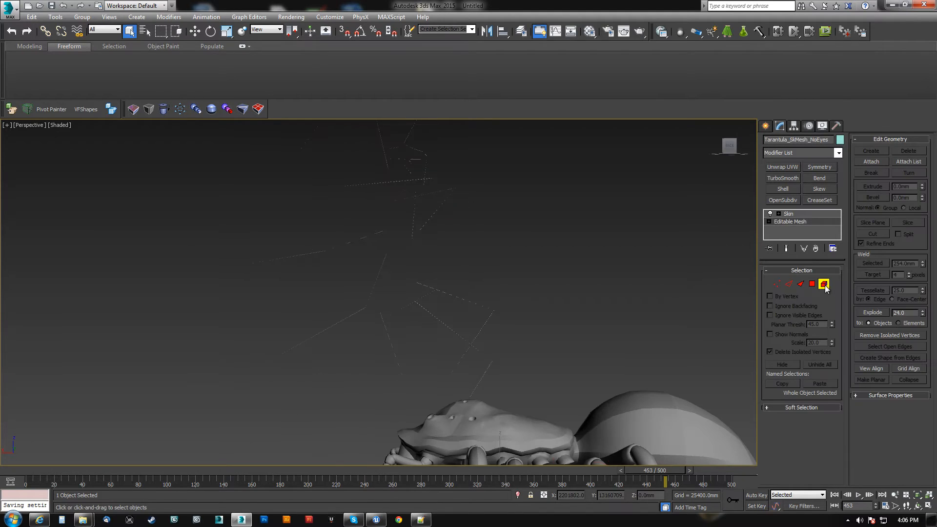
middle_click_drag(501, 384, 352, 267)
middle_click_drag(345, 301, 408, 337, "alt")
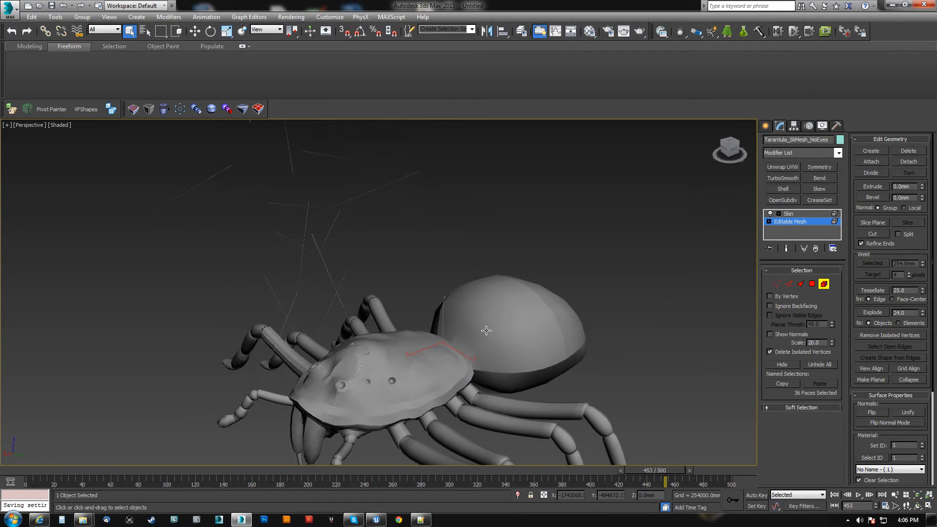
left_click(494, 325)
middle_click_drag(524, 358, 414, 381, "alt")
middle_click_drag(469, 393, 322, 334)
left_click(326, 349)
middle_click_drag(330, 366, 183, 408, "alt")
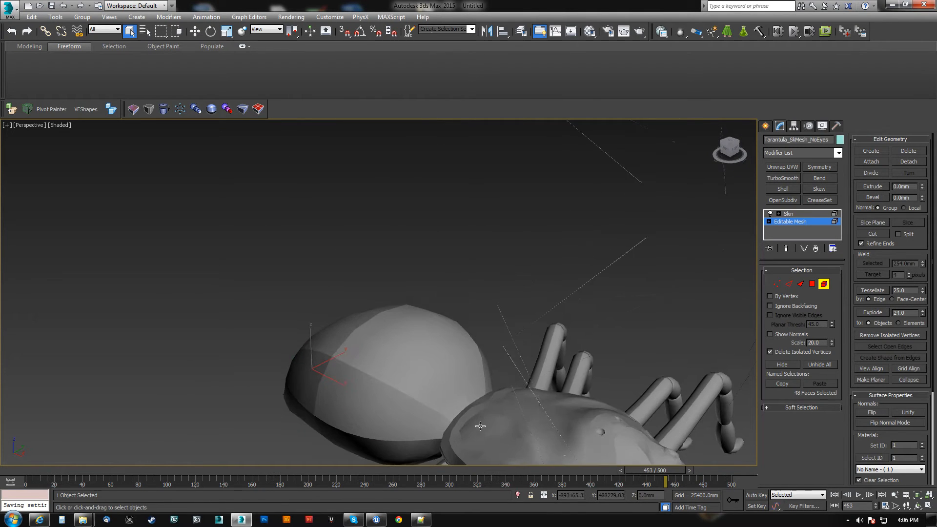
- Pick individual elements on the tarantula's front body shell and a leg to check how the mesh is split
middle_click_drag(480, 427, 368, 324)
left_click(417, 343)
middle_click_drag(420, 343, 385, 333)
left_click(434, 329)
left_click(412, 324)
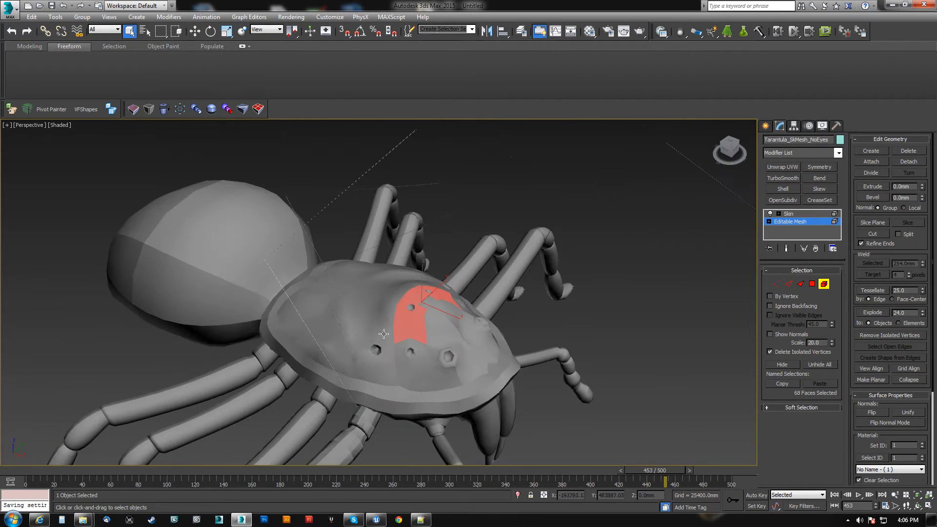
left_click(372, 370)
middle_click_drag(372, 370, 489, 317)
left_click(449, 335)
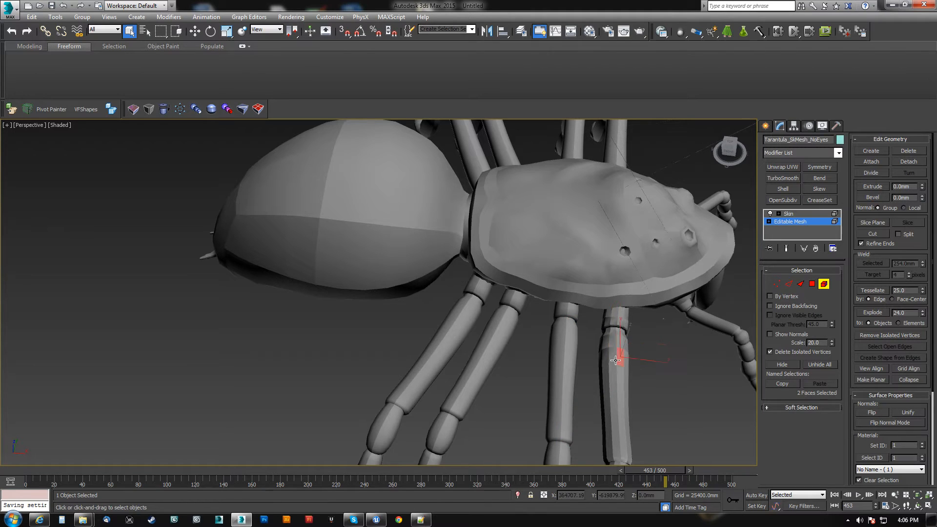
- Pick elements on the tarantula's abdomen from above and below, and leave Element selection
left_click(383, 235)
middle_click_drag(277, 310, 408, 289, "alt")
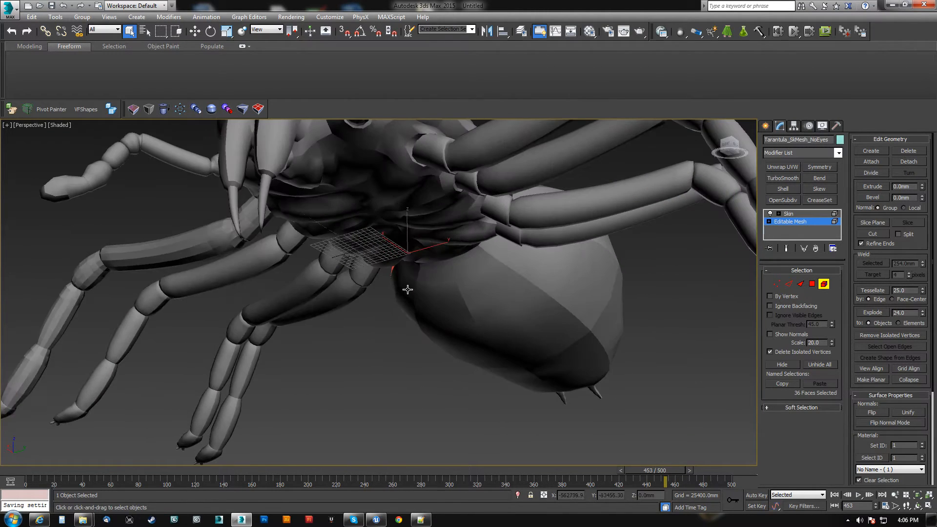
left_click(499, 317)
middle_click_drag(500, 317, 386, 353, "alt")
scroll(477, 336, "down", 4)
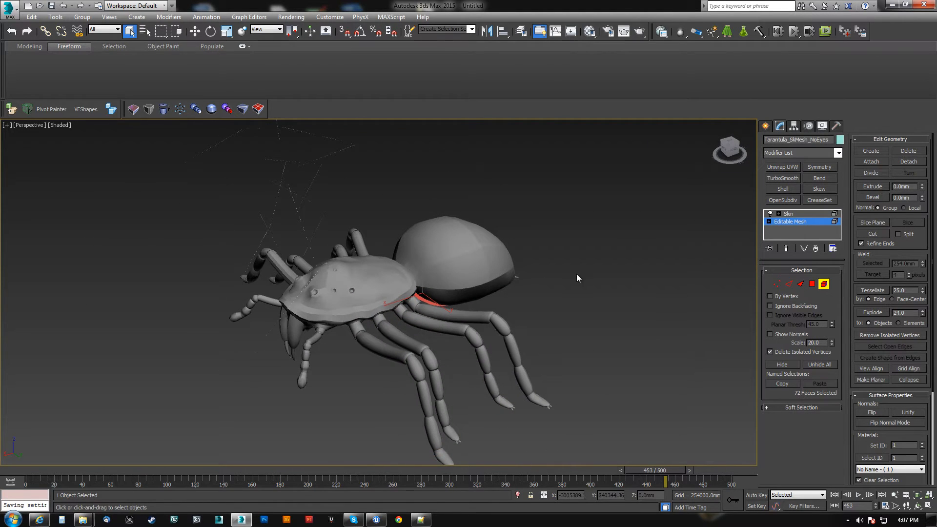
left_click(823, 284)
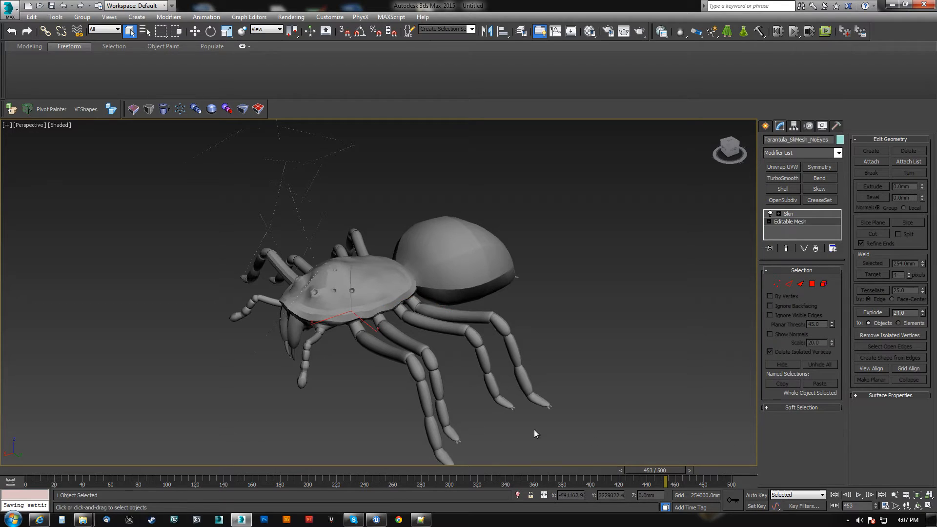
- Start a new empty scene without the spider
left_click(26, 7)
left_click(469, 288)
left_click(461, 286)
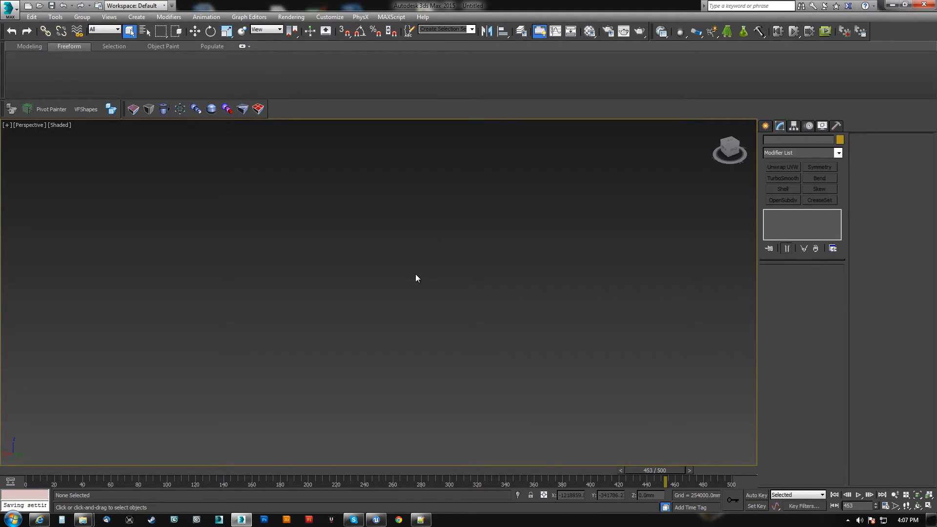
- Run the ActorXImporter.ms script from the scripts folder and move its import window aside
scroll(395, 365, "down", 5)
left_click(386, 18)
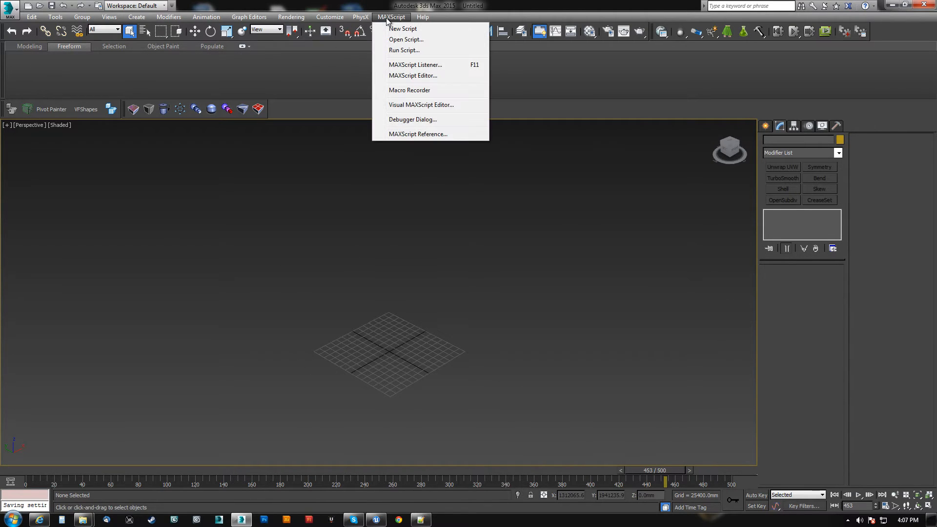
left_click(402, 51)
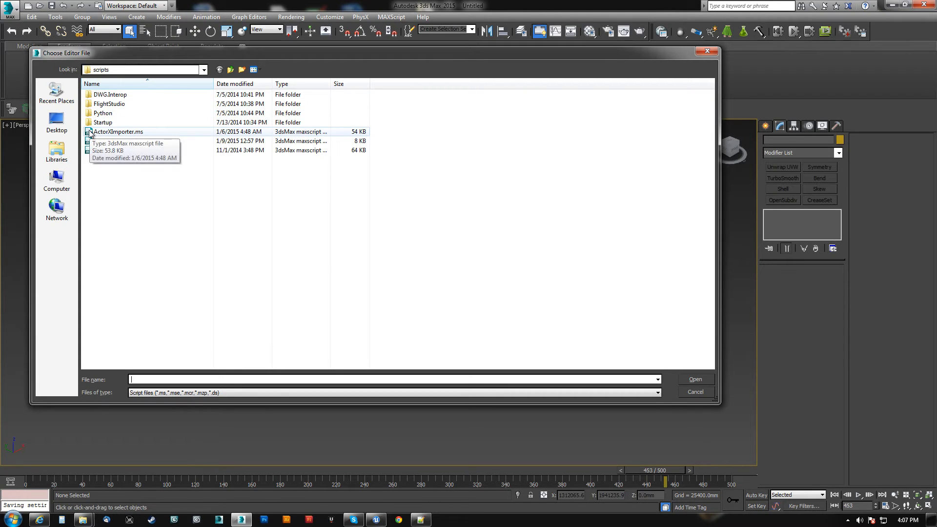
left_click(90, 133)
left_click(694, 380)
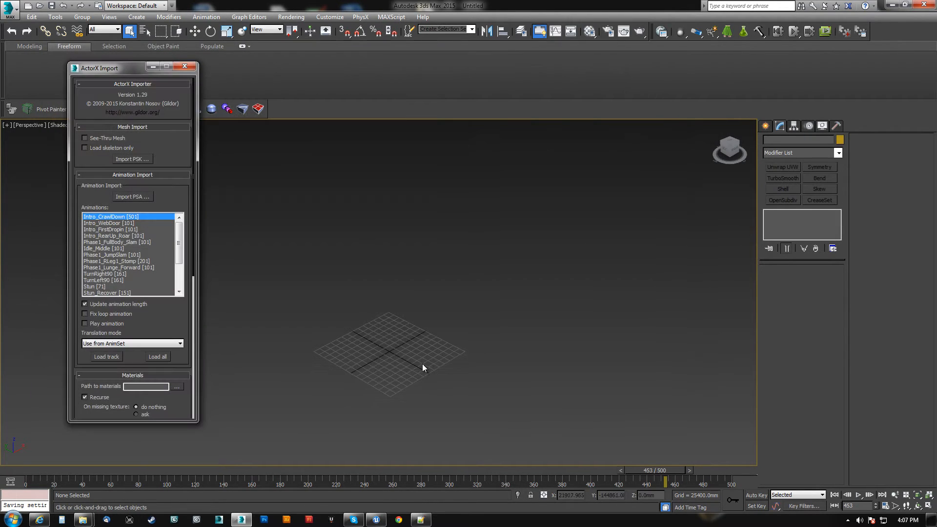
left_click_drag(116, 73, 87, 104)
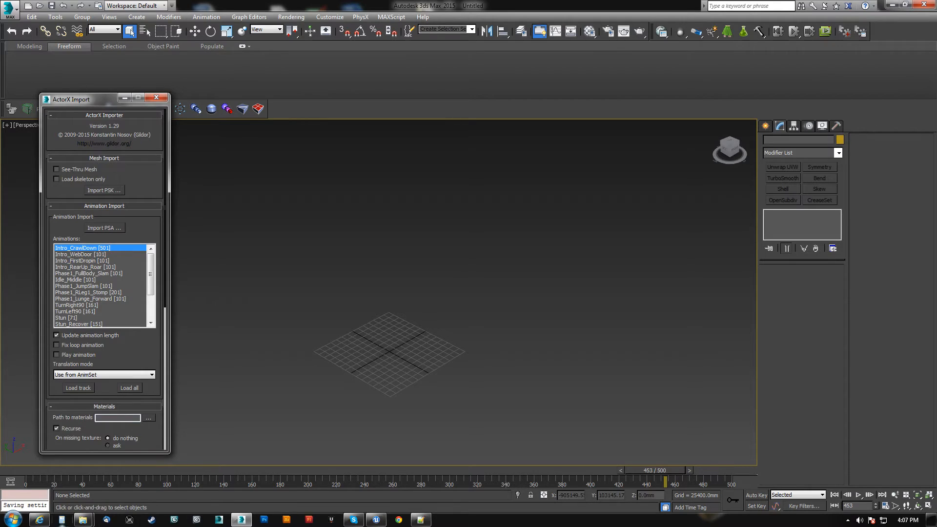
- Switch to the web browser and open the ActorX Importer project page on Gildor's Homepage
left_click(41, 520)
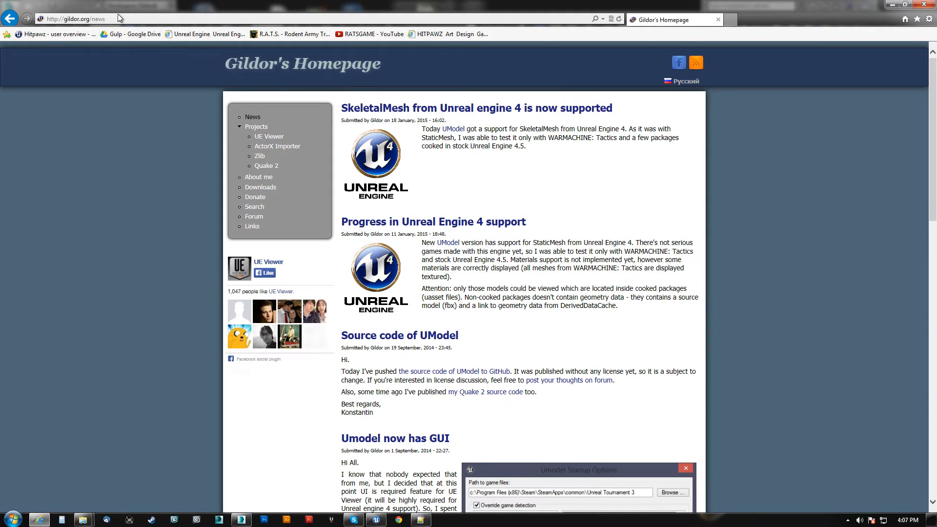
left_click(122, 19)
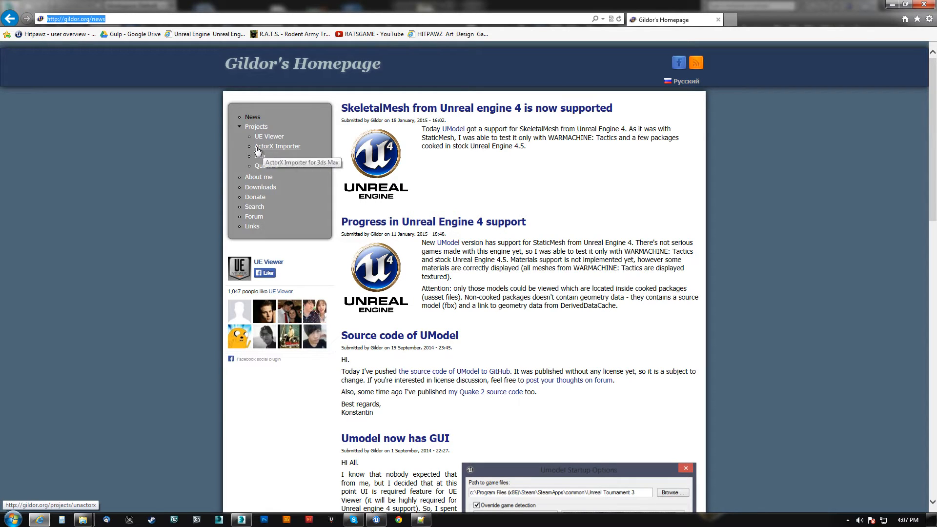
left_click(287, 147)
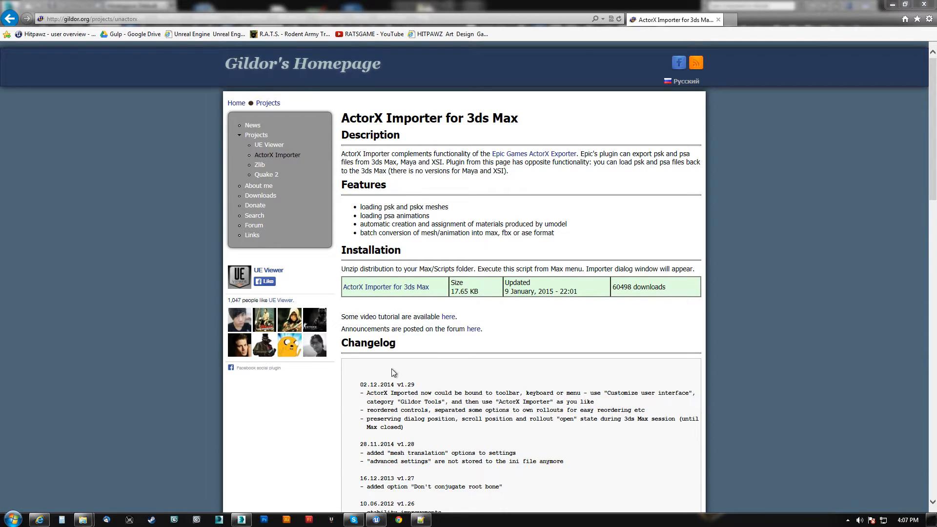
- Open ActorXImporter.zip from the desktop and place the 3ds Max 2015 scripts folder beside it to compare their files
key("super+d")
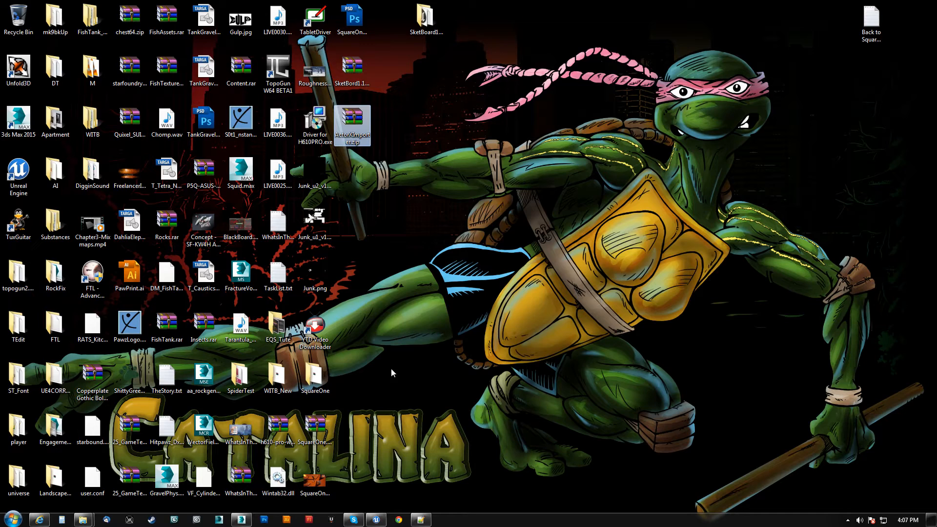
double_click(353, 119)
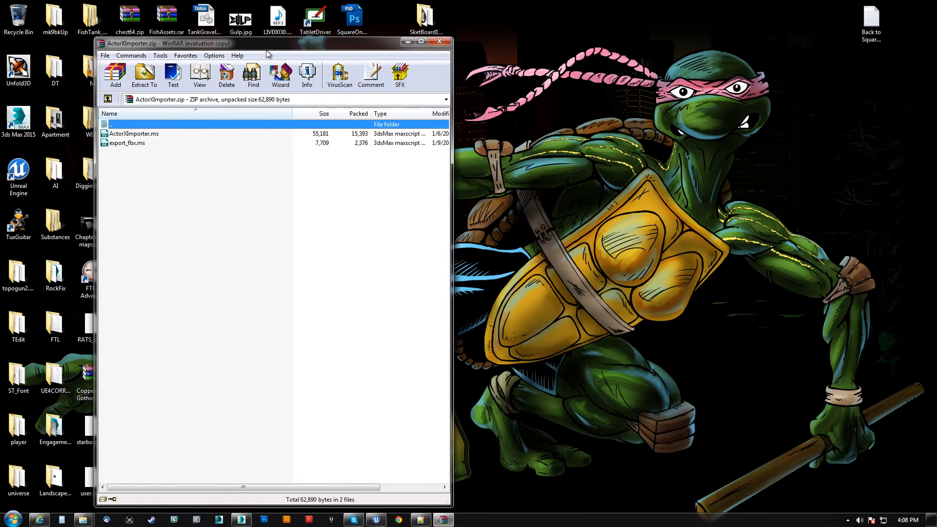
left_click(325, 278)
mouse_move(83, 520)
mouse_move(165, 425)
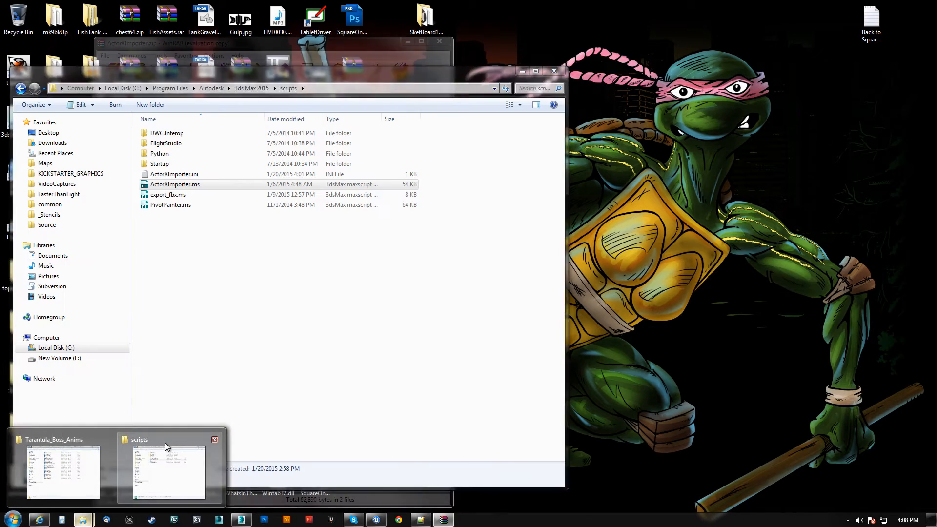
left_click(165, 443)
left_click_drag(263, 79, 658, 51)
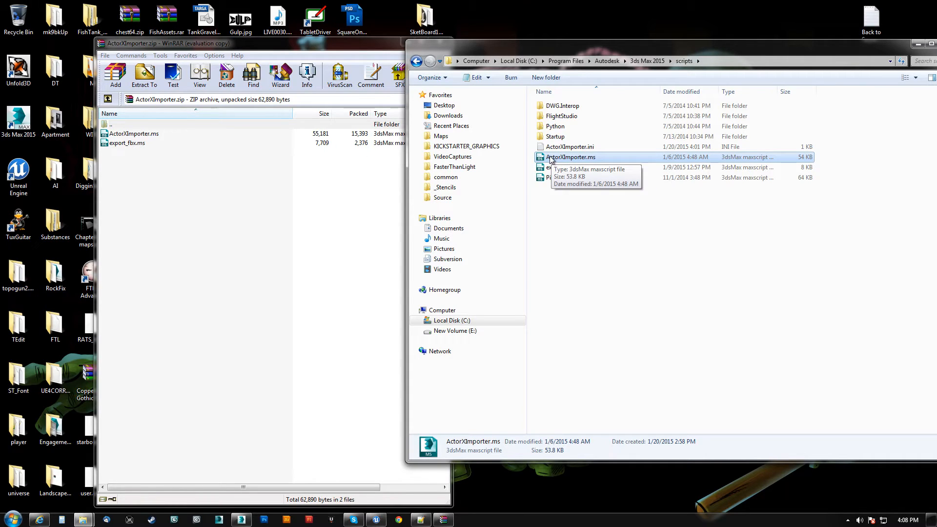
- Switch back to 3ds Max and review the Run Script command and the ActorX Import window's animation list
left_click(251, 520)
left_click(393, 18)
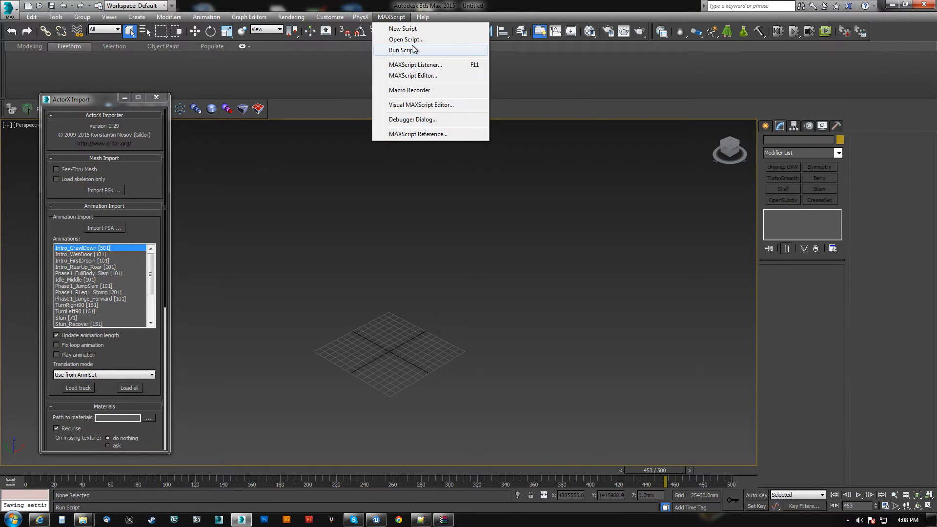
left_click(382, 301)
middle_click_drag(402, 295, 388, 309, "alt")
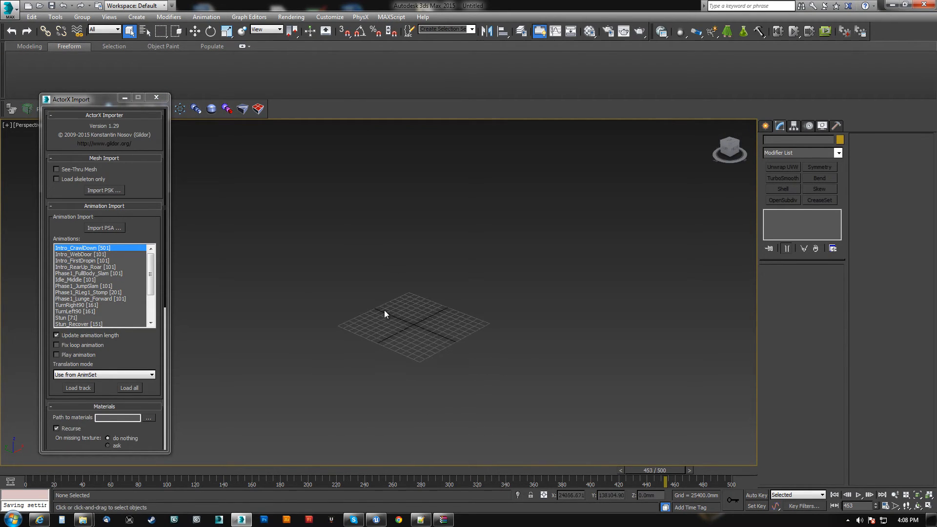
left_click_drag(106, 103, 163, 98)
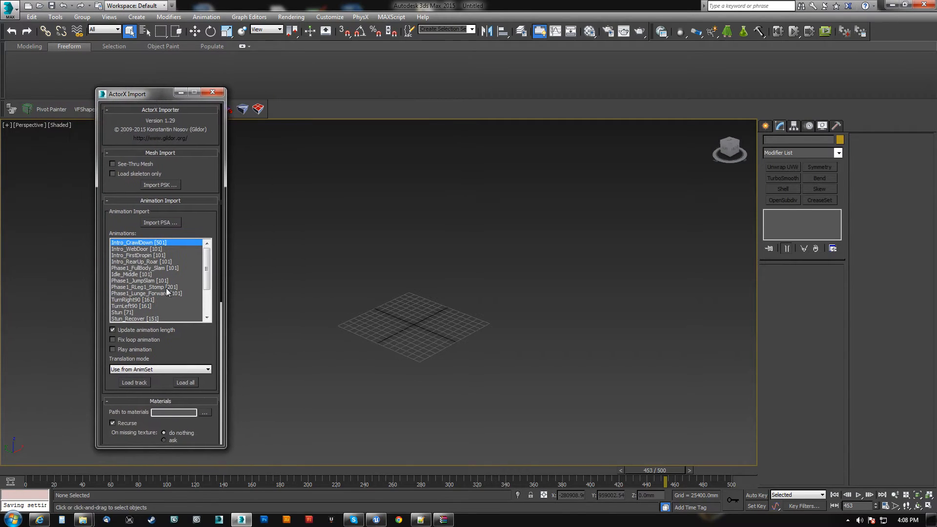
left_click_drag(208, 266, 211, 234)
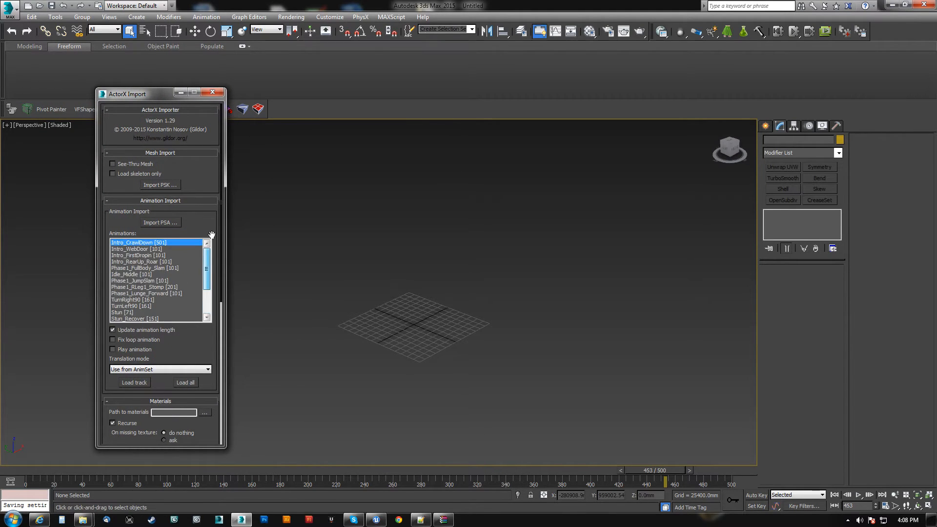
- Close the ActorX Import window and reset the scene to its defaults with a single maximized perspective view
left_click(218, 92)
left_click(9, 8)
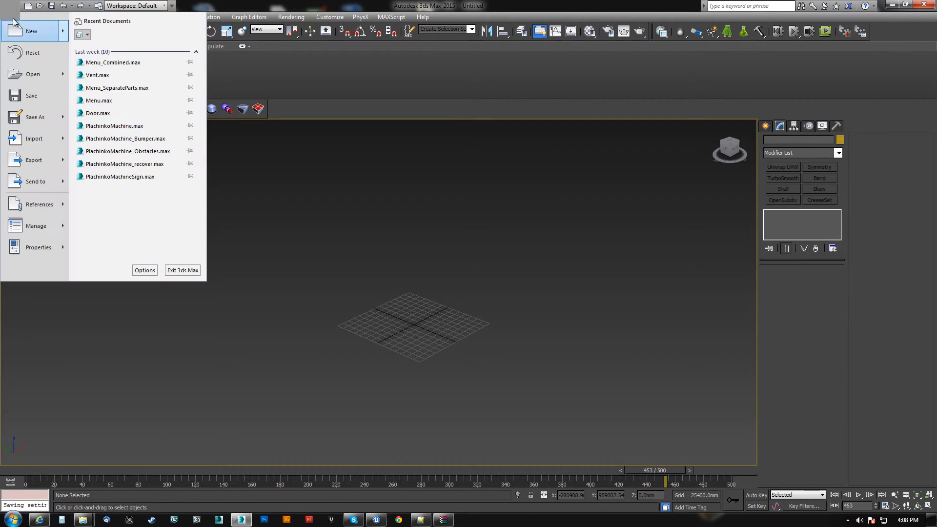
left_click(45, 59)
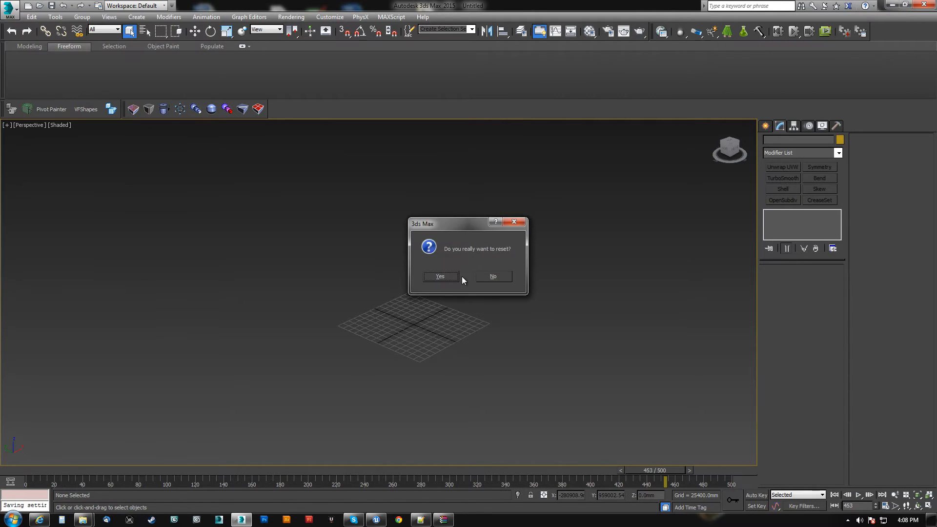
left_click(447, 275)
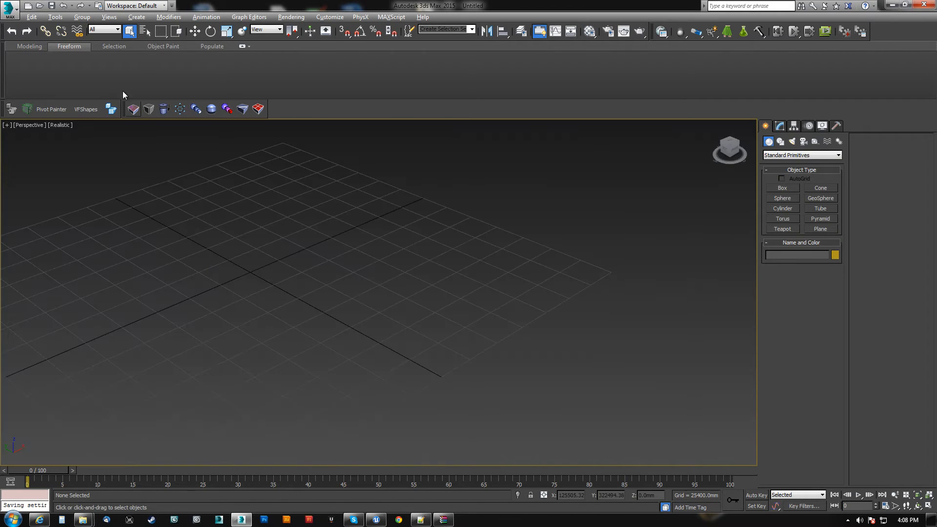
key("alt+w")
- Run the ActorXImporter.ms script in the reset scene and bring its mesh import options into view
left_click(413, 17)
mouse_move(390, 17)
left_click(423, 52)
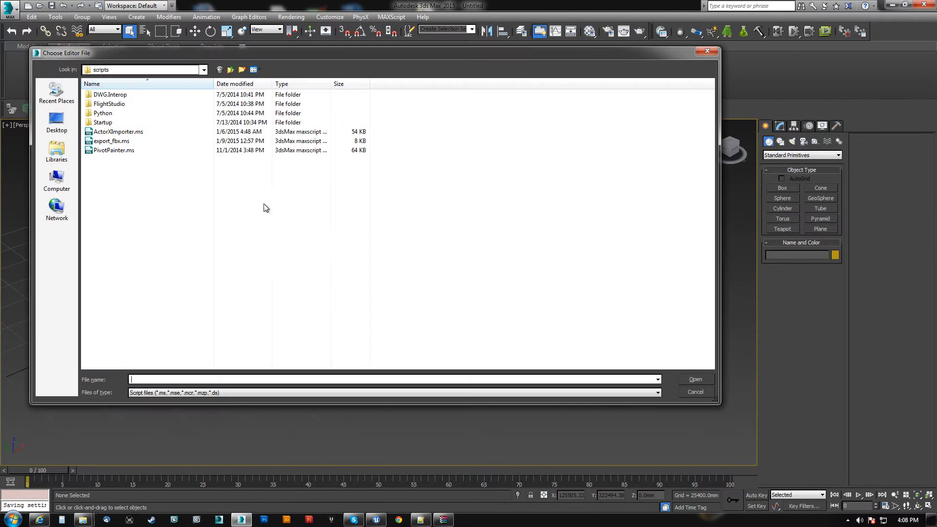
double_click(118, 131)
scroll(206, 261, "down", 3)
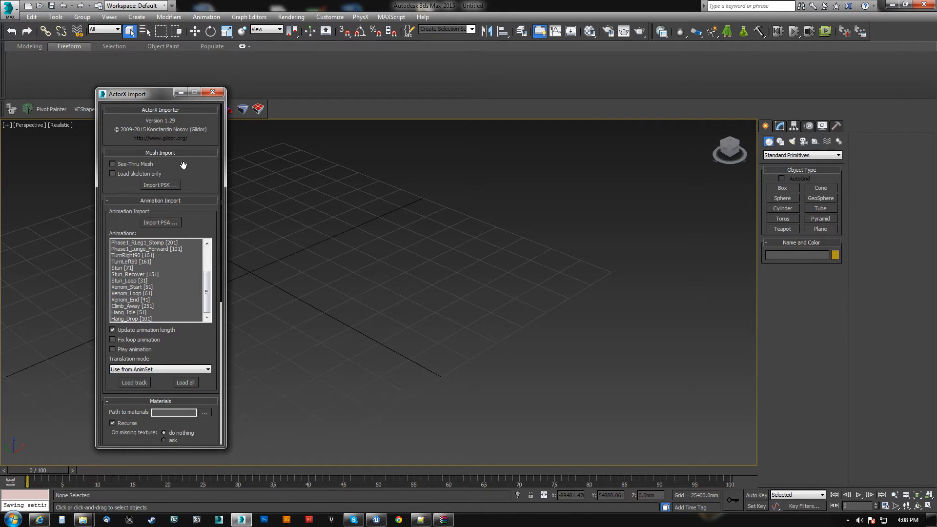
scroll(187, 180, "down", 1)
- Start the ActorX mesh import and browse to the RATBOT folder inside CHARACTERS
left_click(176, 173)
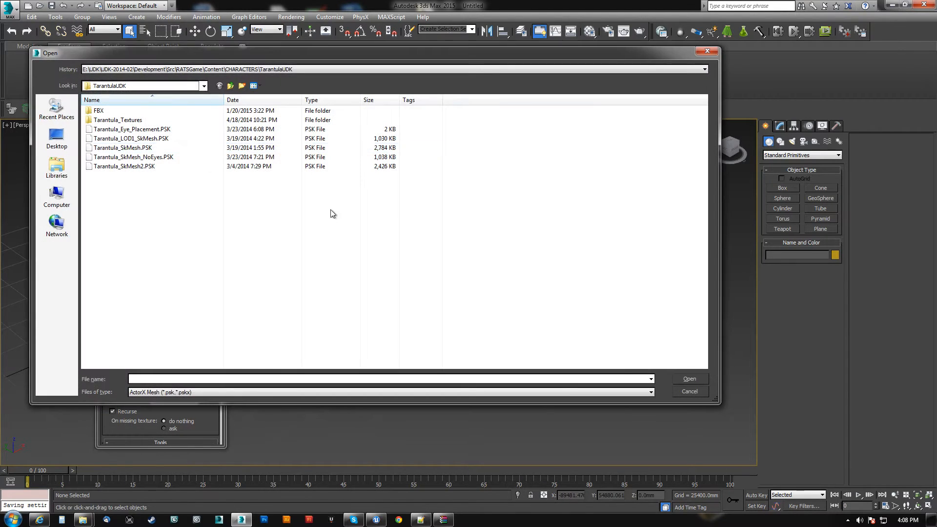
left_click(690, 392)
left_click(166, 174)
left_click_drag(214, 59, 276, 92)
left_click(266, 118)
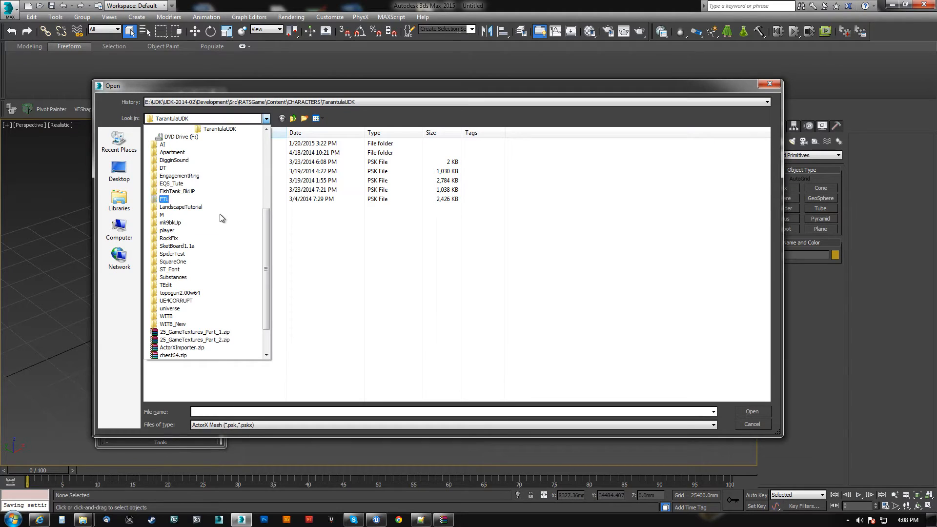
scroll(185, 230, "up", 6)
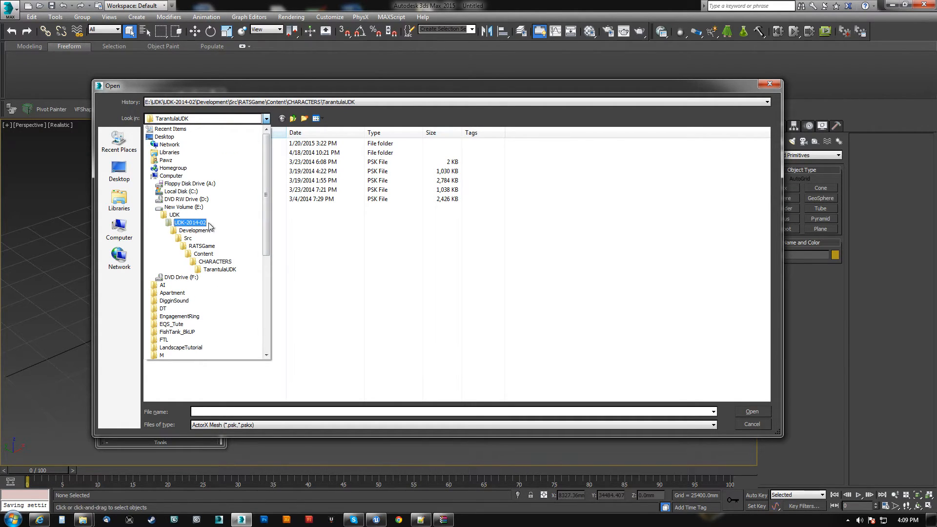
left_click(214, 261)
double_click(168, 199)
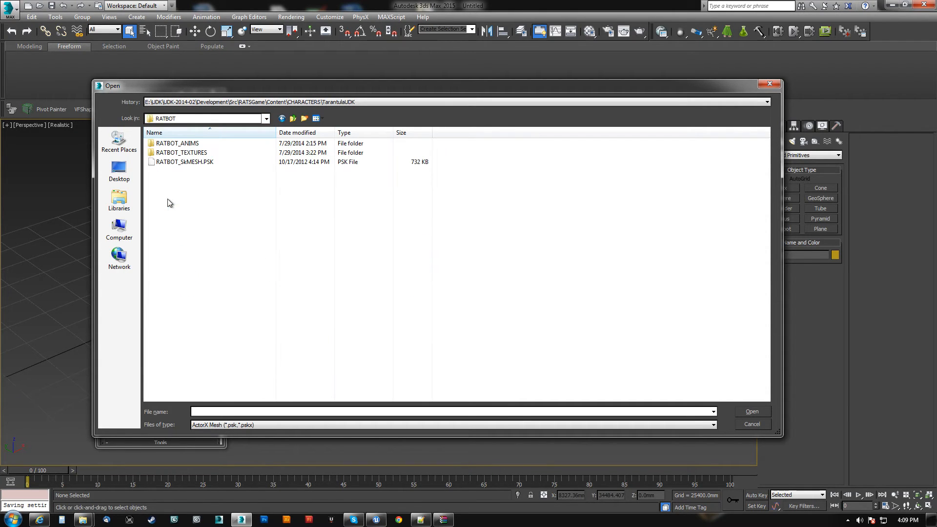
left_click_drag(402, 81, 368, 107)
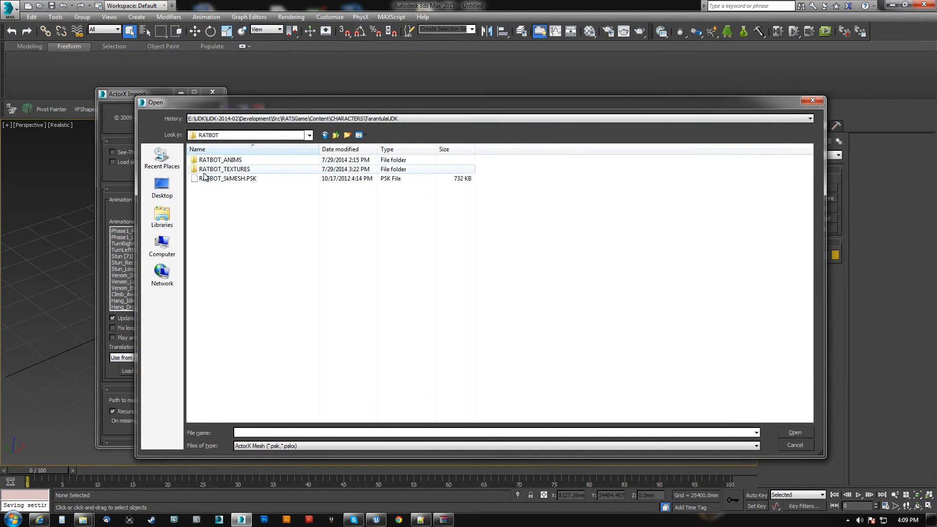
- Import the skeletal mesh RATBOT_SkMESH.PSK from the RATBOT folder and view the whole character
left_click(239, 180)
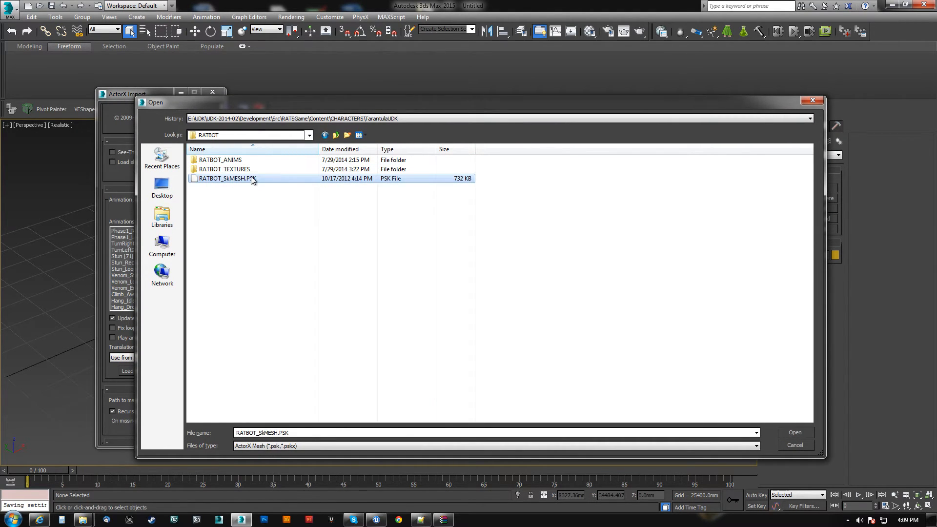
double_click(222, 169)
left_click(336, 136)
double_click(206, 159)
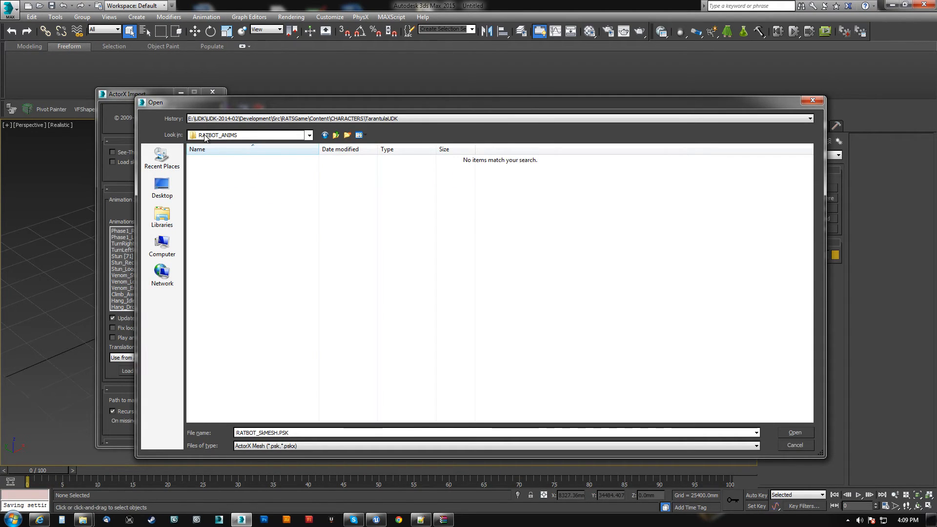
left_click(336, 135)
left_click(229, 179)
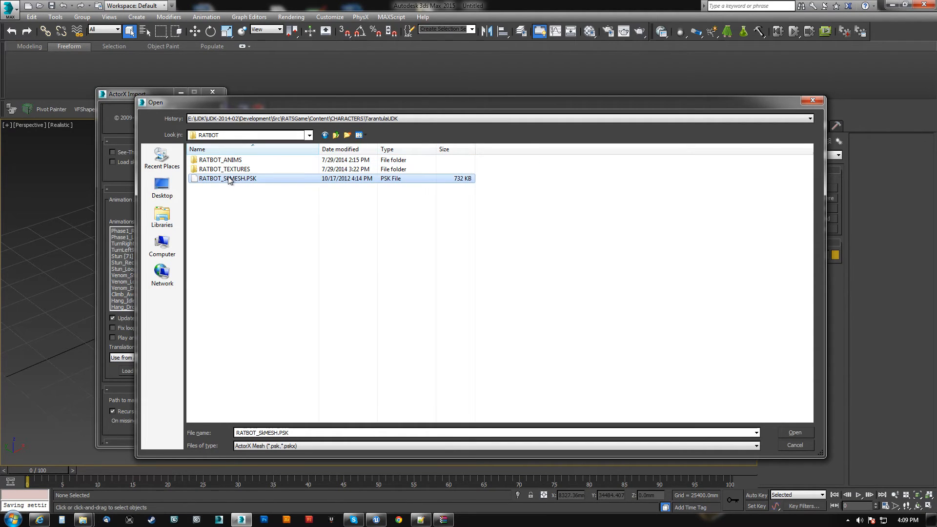
left_click(784, 429)
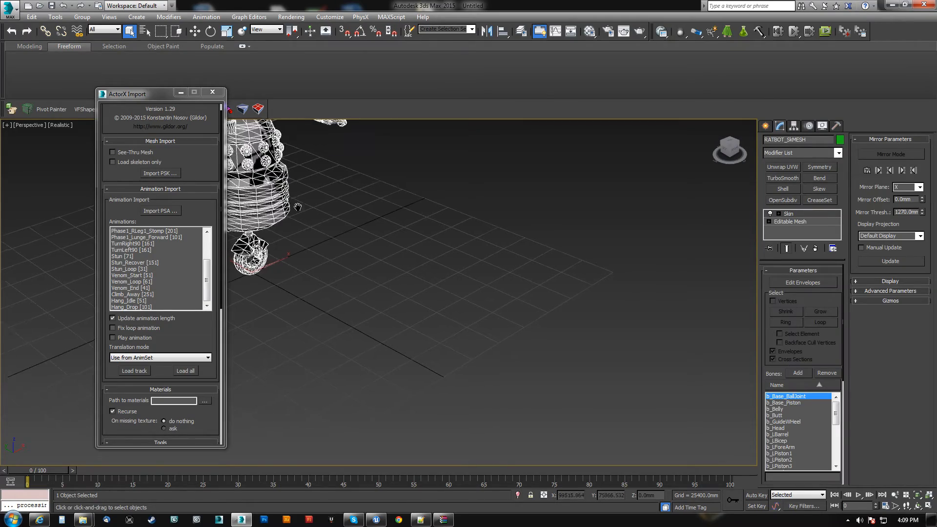
middle_click_drag(385, 308, 233, 303, "alt")
middle_click_drag(324, 276, 342, 265)
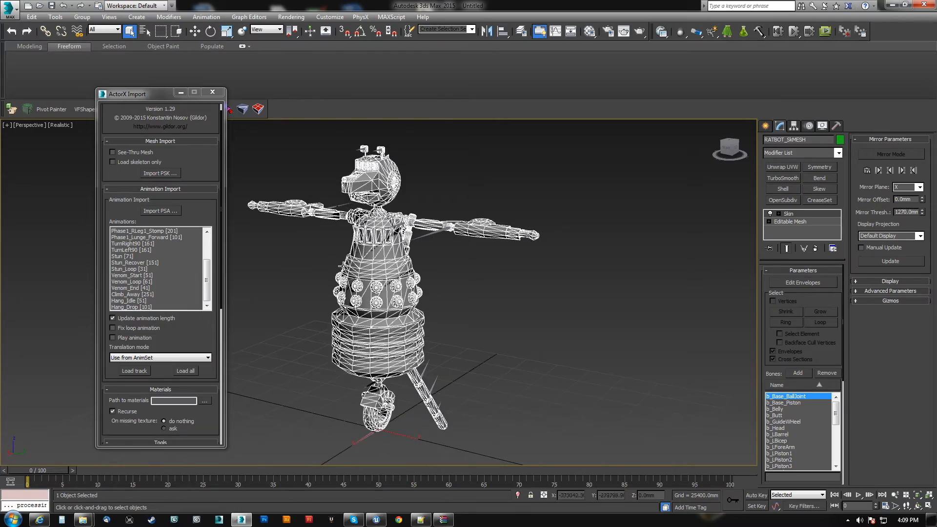
middle_click_drag(483, 341, 532, 312, "alt")
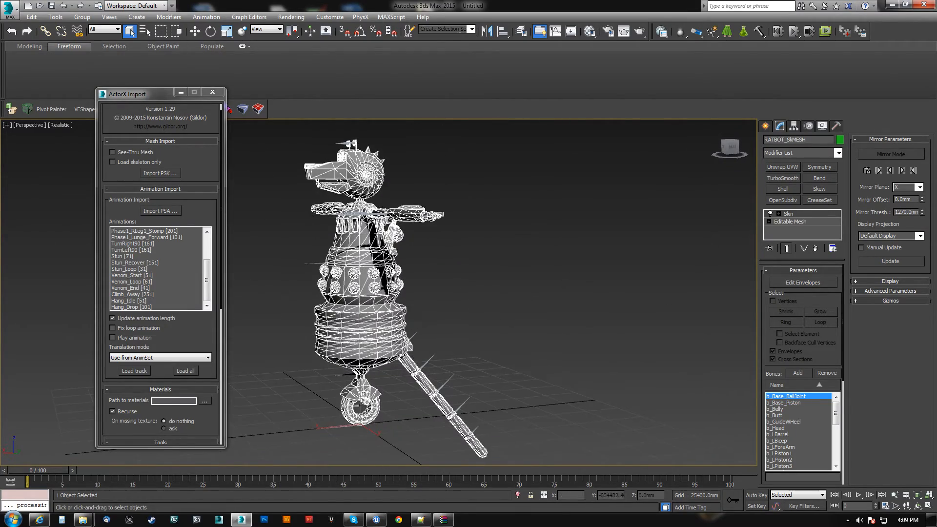
- Import the RATBOT animation set (PSA) from the RATBOT_ANIMS folder
left_click(161, 210)
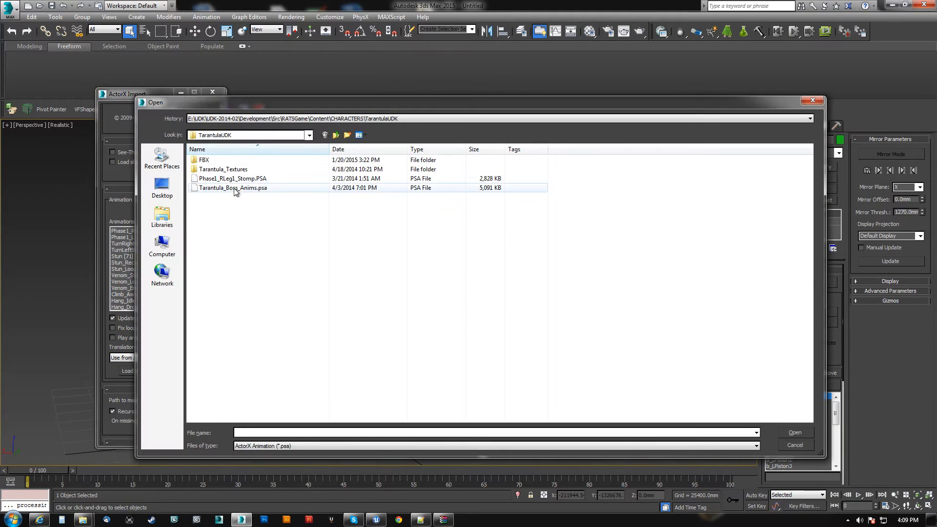
left_click(336, 135)
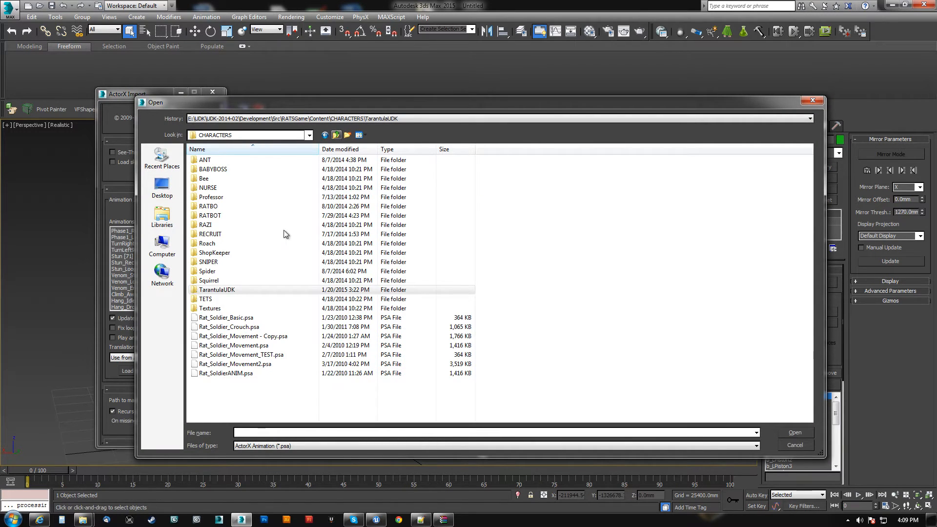
double_click(220, 215)
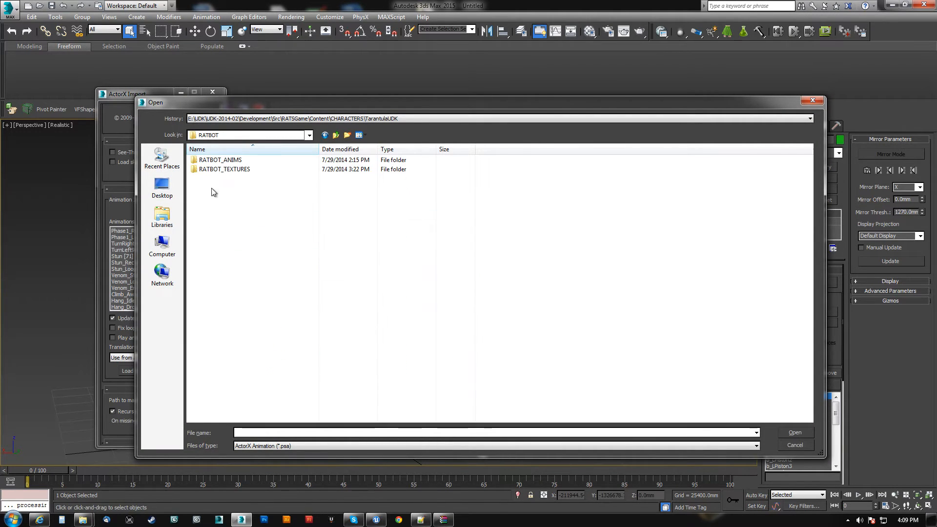
double_click(222, 160)
double_click(215, 161)
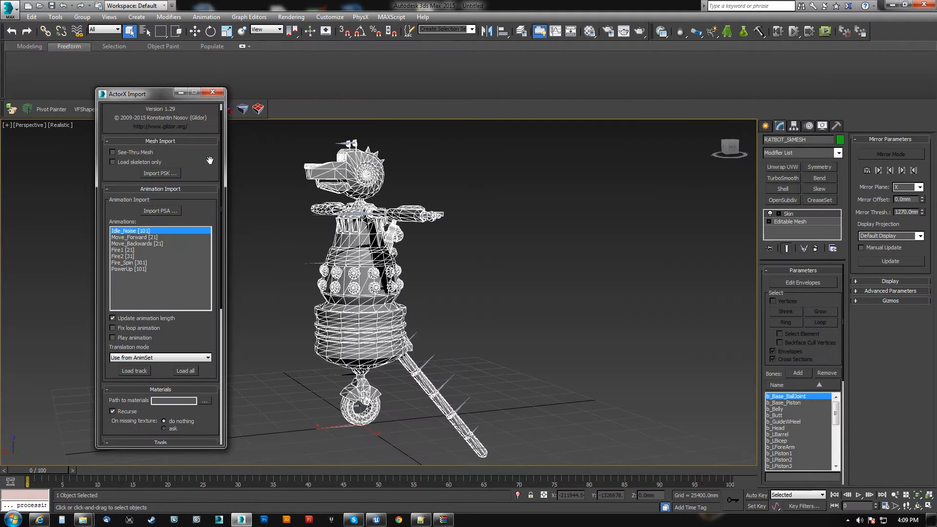
- Load the PowerUp animation track onto the RATBOT mesh and play it back briefly
left_click(125, 270)
left_click(131, 263)
left_click(127, 256)
left_click(128, 243)
left_click(129, 237)
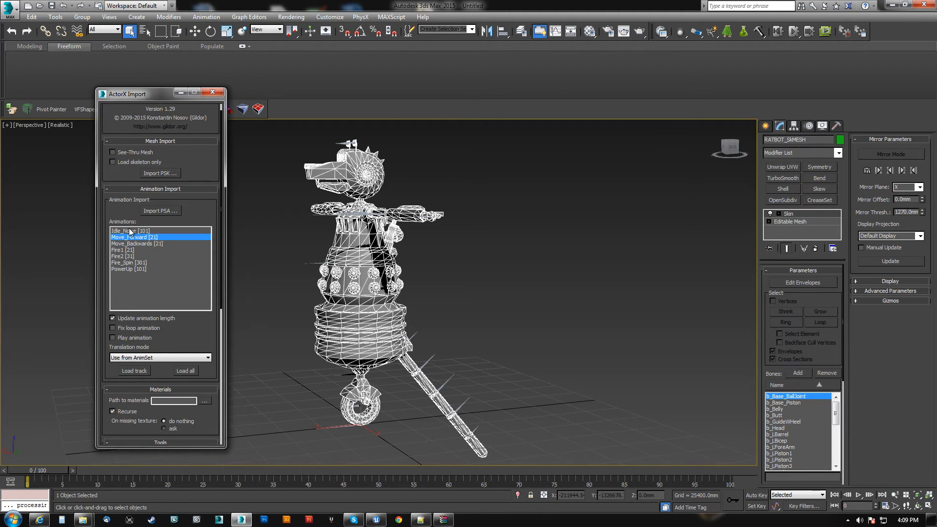
left_click(129, 230)
middle_click_drag(306, 251, 289, 281, "alt")
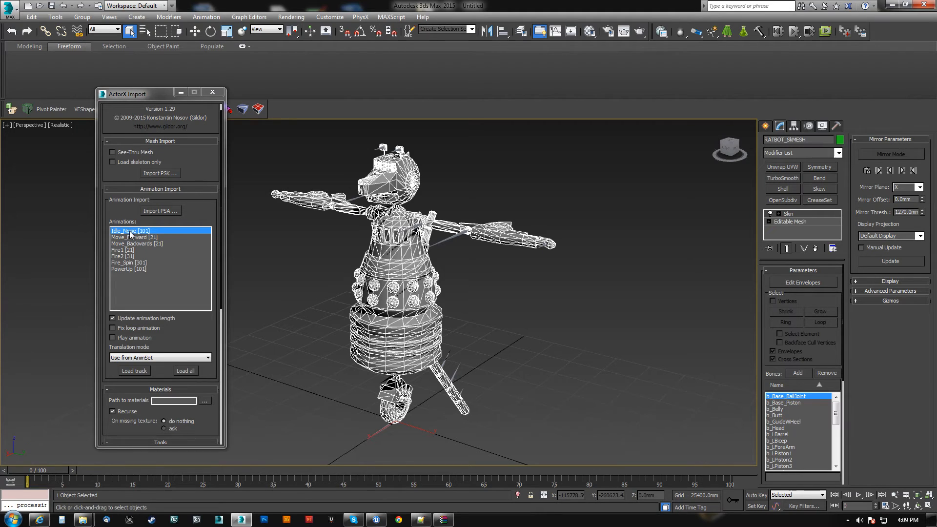
left_click(128, 268)
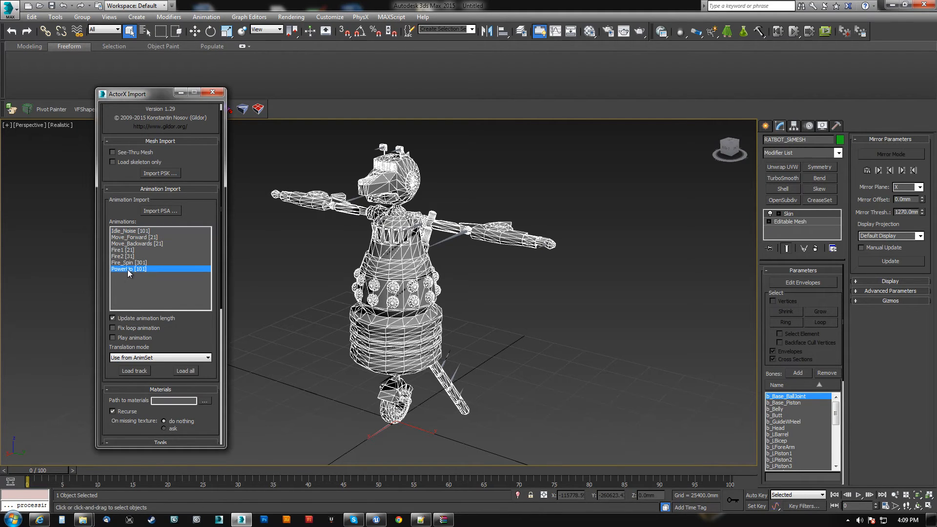
left_click(134, 371)
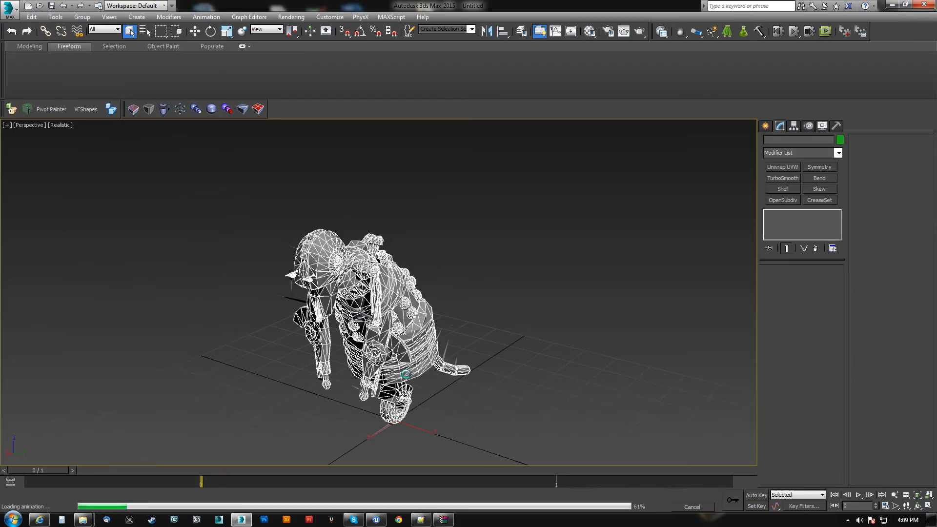
left_click(859, 495)
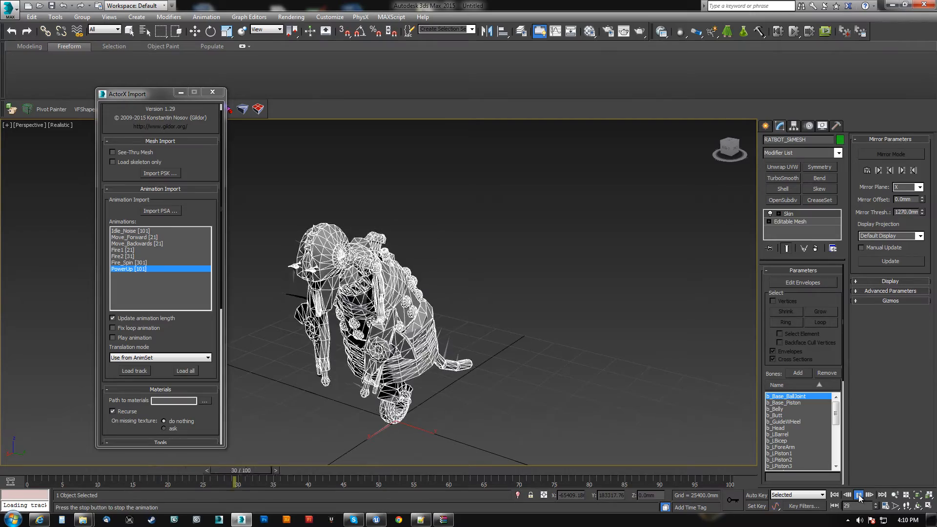
left_click(859, 496)
- Go to the Editable Mesh's element level and select individual ring elements on RATBOT's lower body to check its separate pieces
middle_click_drag(422, 347, 372, 306, "alt")
scroll(363, 320, "up", 6)
left_click(798, 222)
left_click(824, 284)
left_click(488, 323)
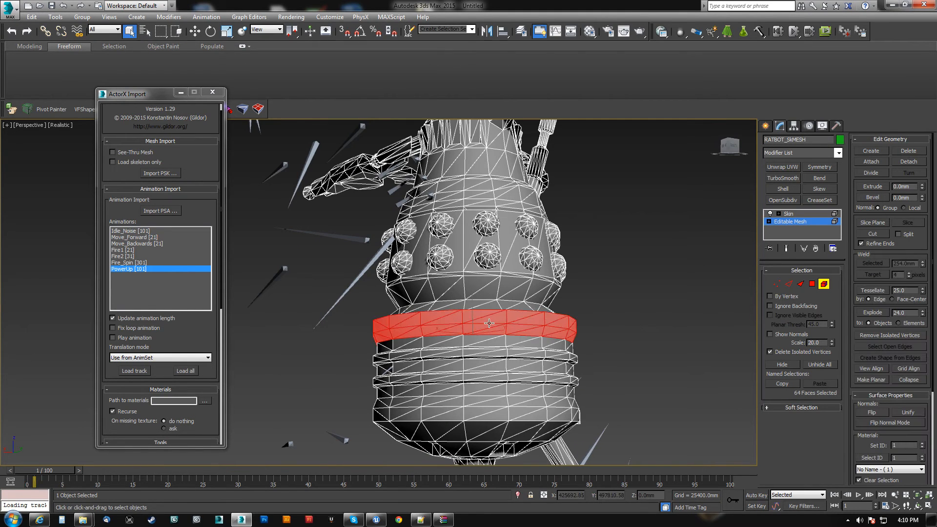
left_click(484, 355)
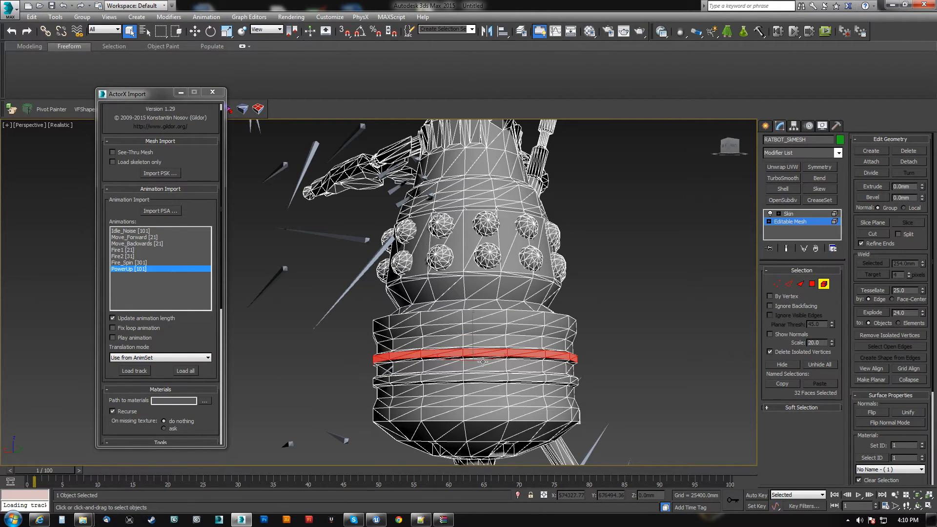
left_click(485, 367)
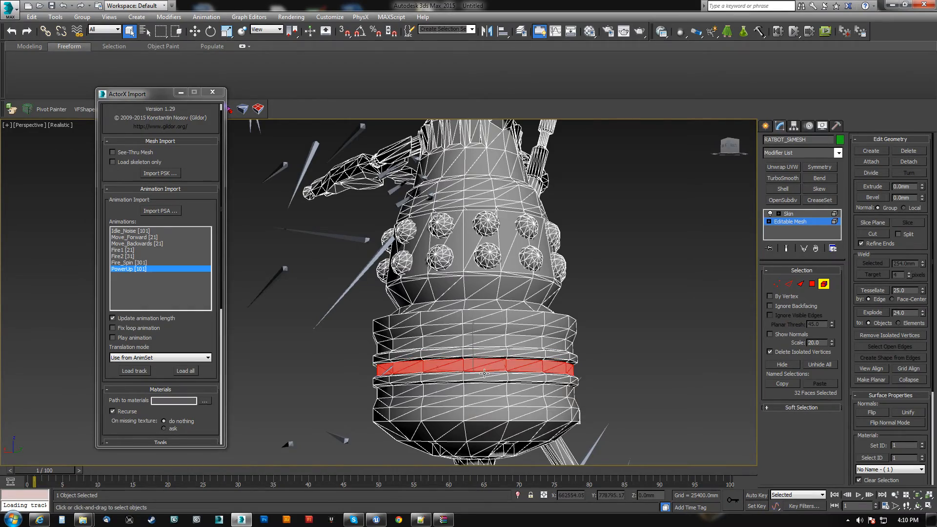
- Examine the unposed RATBOT mesh and its surrounding bones from several angles and distances
middle_click_drag(483, 372, 414, 311, "alt")
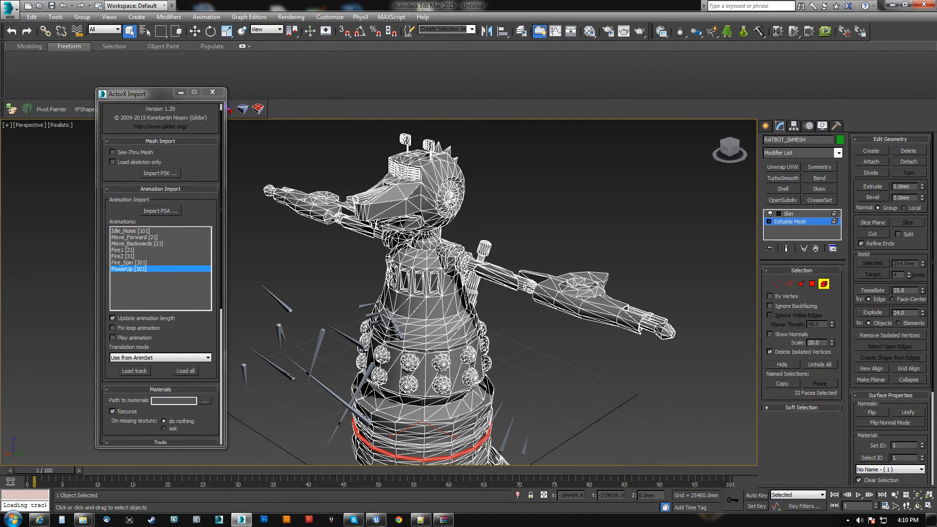
middle_click_drag(414, 312, 438, 316, "alt")
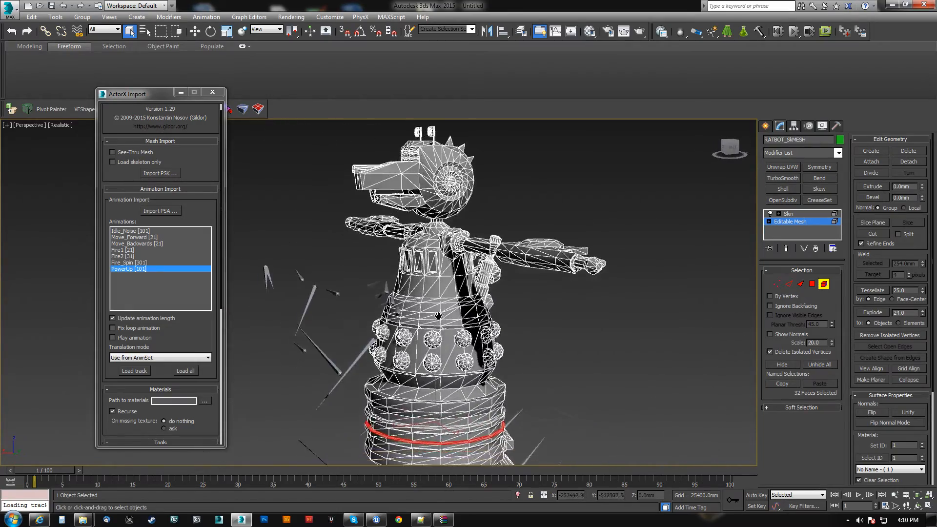
scroll(439, 316, "down", 6)
scroll(459, 365, "up", 6)
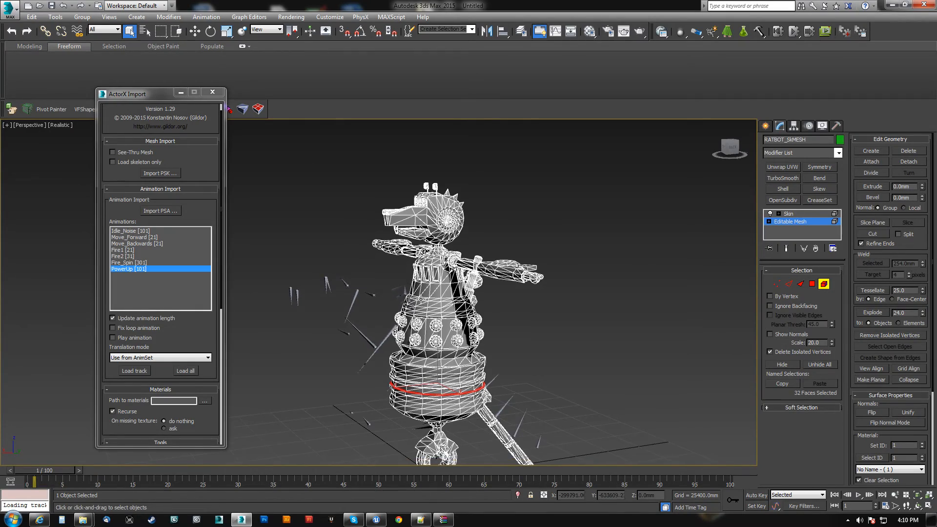
mouse_move(459, 366)
middle_mouse_down("alt")
mouse_move(488, 367)
mouse_move(469, 367)
middle_mouse_up("alt")
middle_click_drag(407, 244, 407, 296)
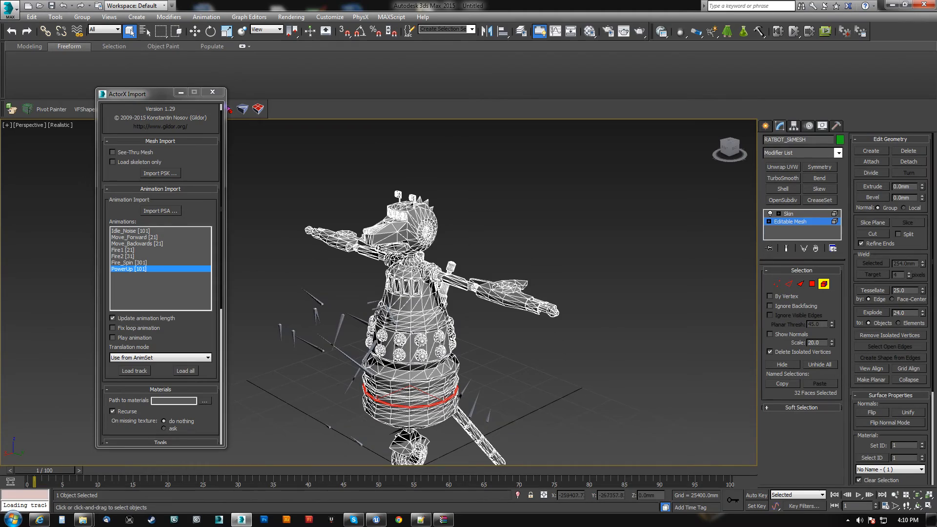
middle_click_drag(416, 252, 391, 168, "alt")
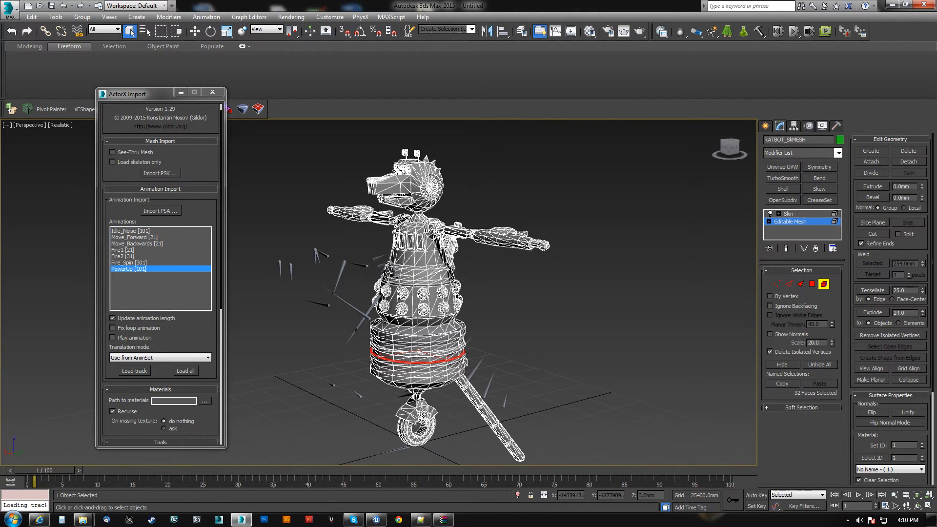
key("z")
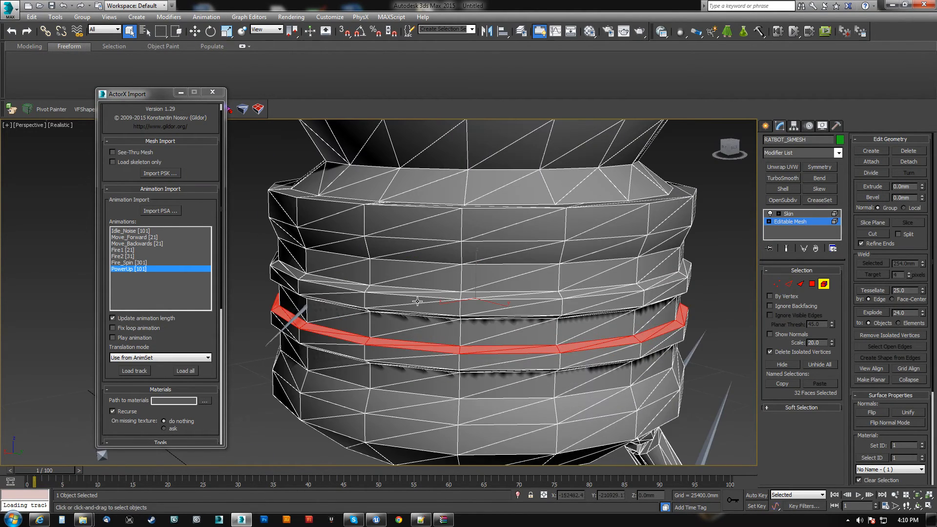
scroll(443, 274, "down", 6)
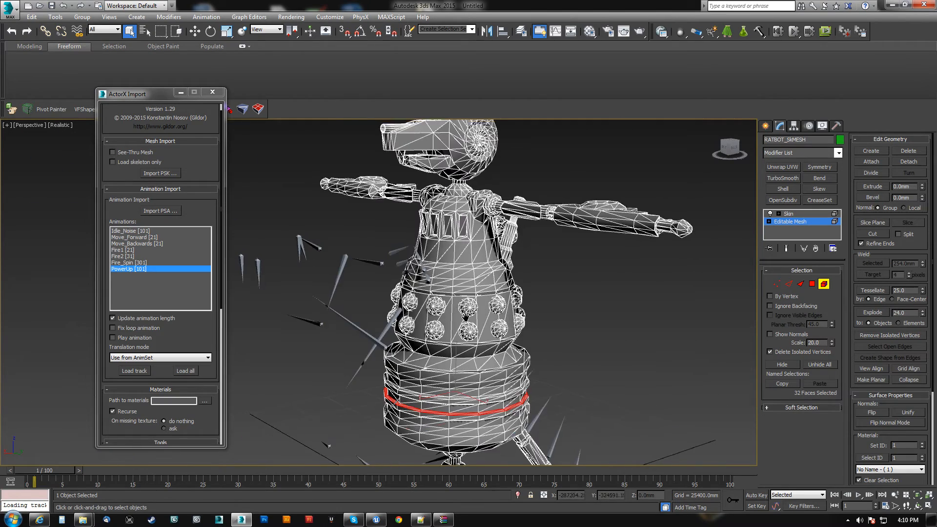
- Leave element selection and return to the Skin modifier of the RATBOT mesh
left_click(824, 284)
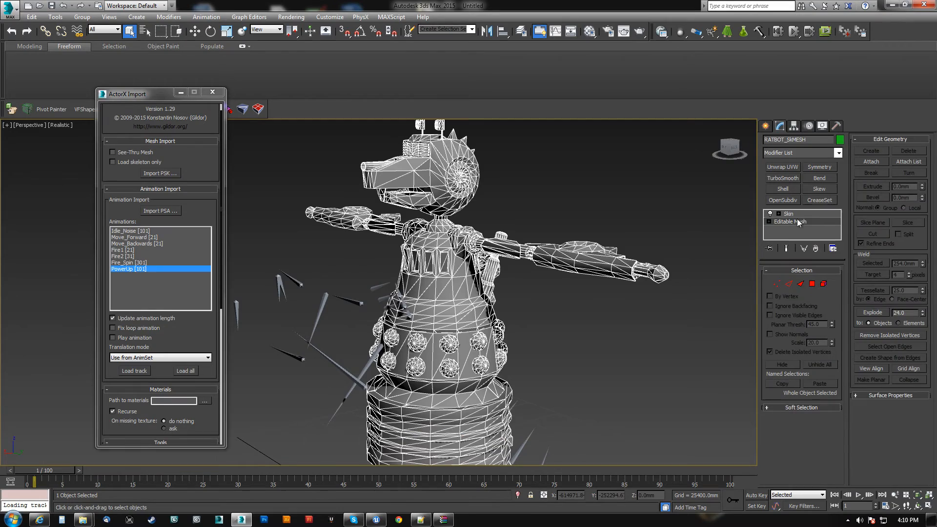
left_click(788, 213)
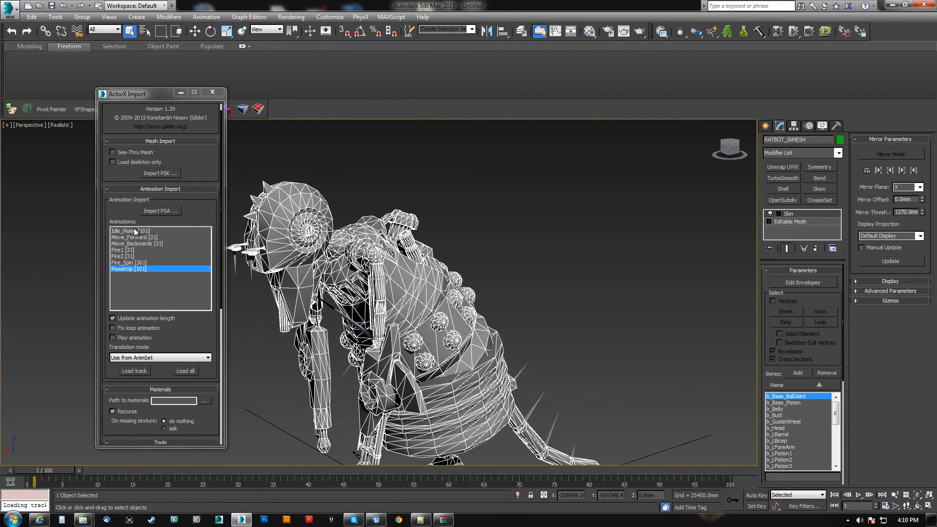
middle_click_drag(386, 311, 463, 250)
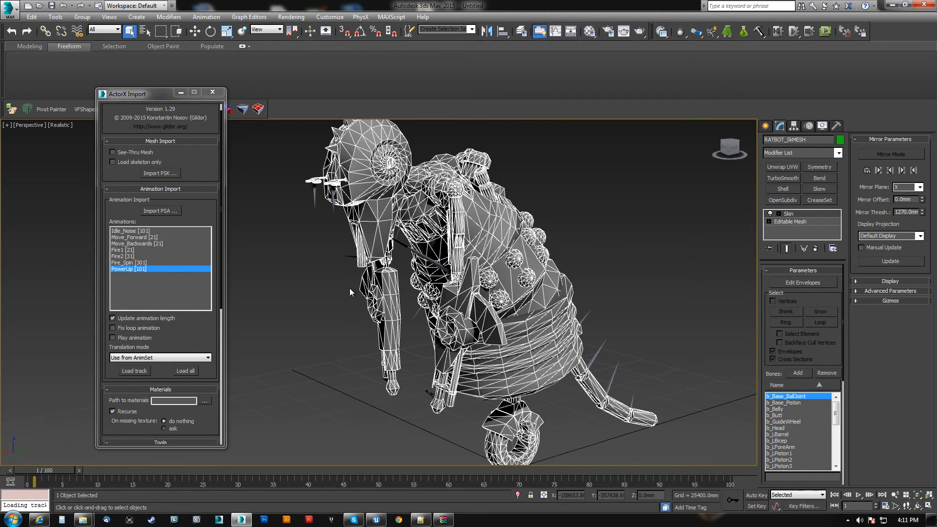
- Open the importer's FBX batch export tool and go to its animation export
scroll(190, 347, "down", 10)
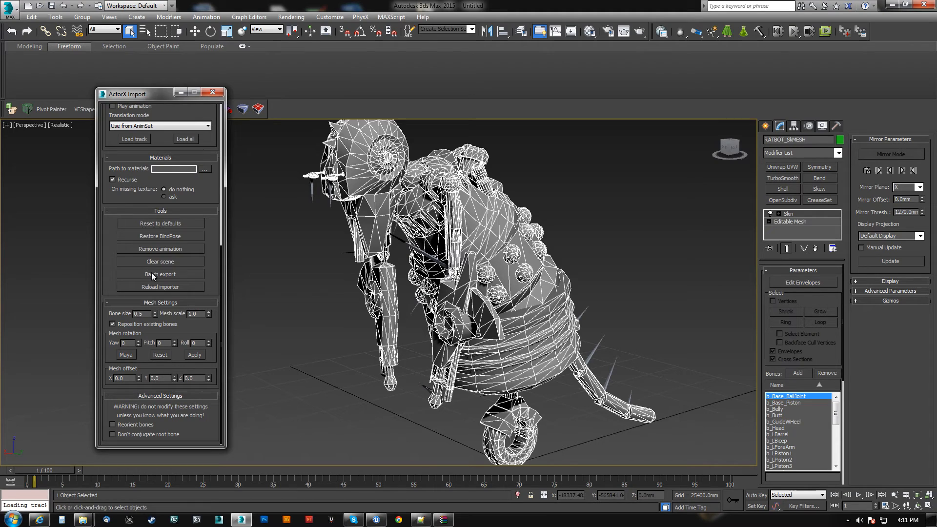
left_click(151, 274)
left_click(204, 232)
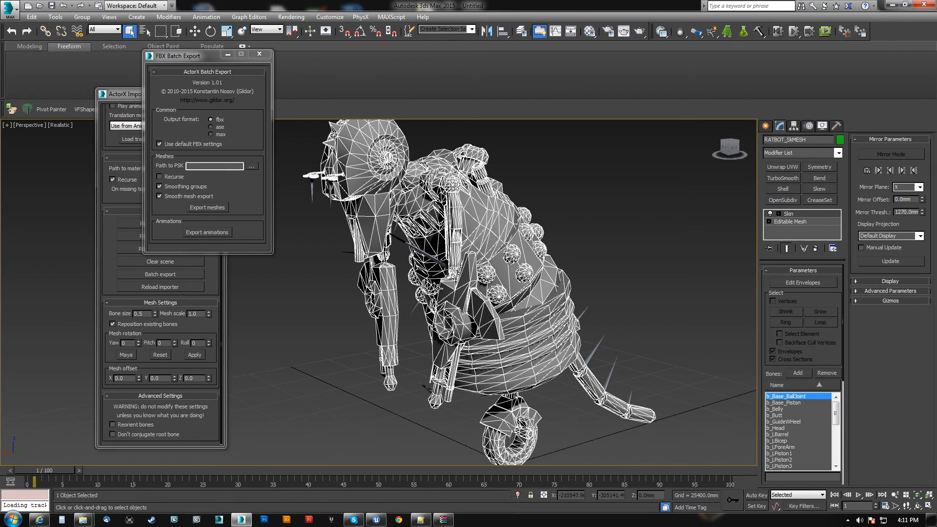
- In Windows Explorer, browse from the CHARACTERS folder to RATBOT > RATBOT_ANIMS > FBX > RatBot_Anims and inspect the exported FBX files
mouse_move(86, 521)
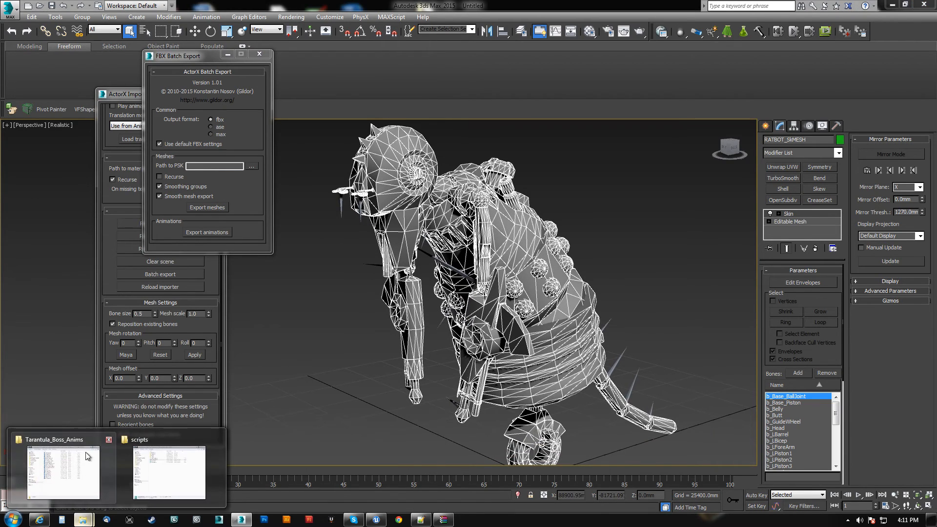
left_click(62, 474)
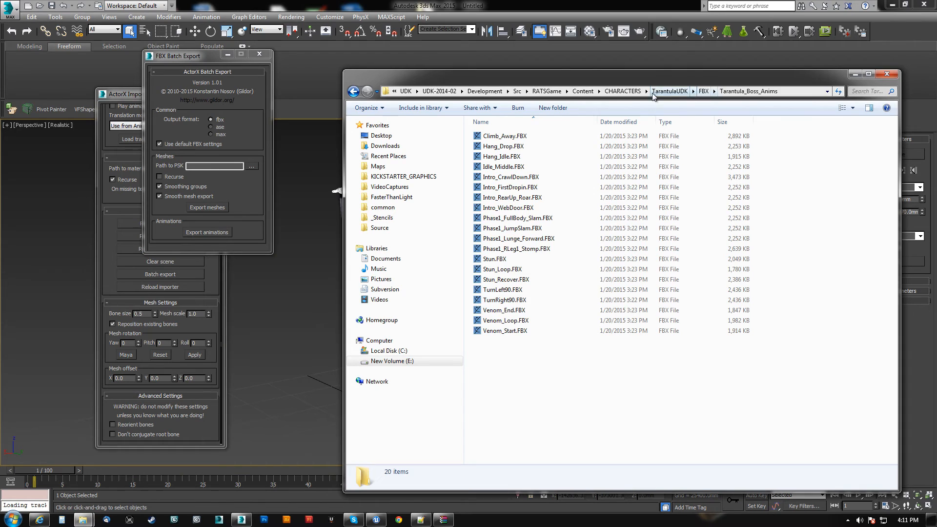
left_click(622, 91)
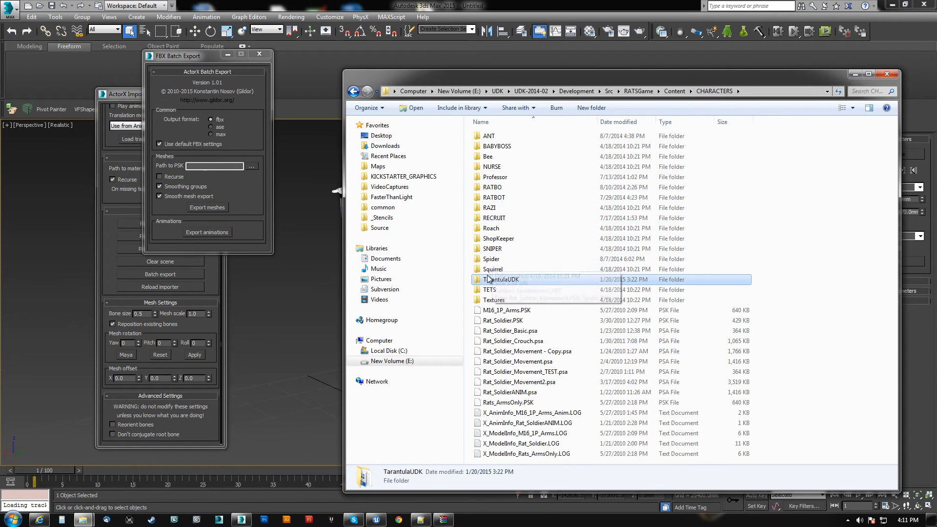
double_click(499, 197)
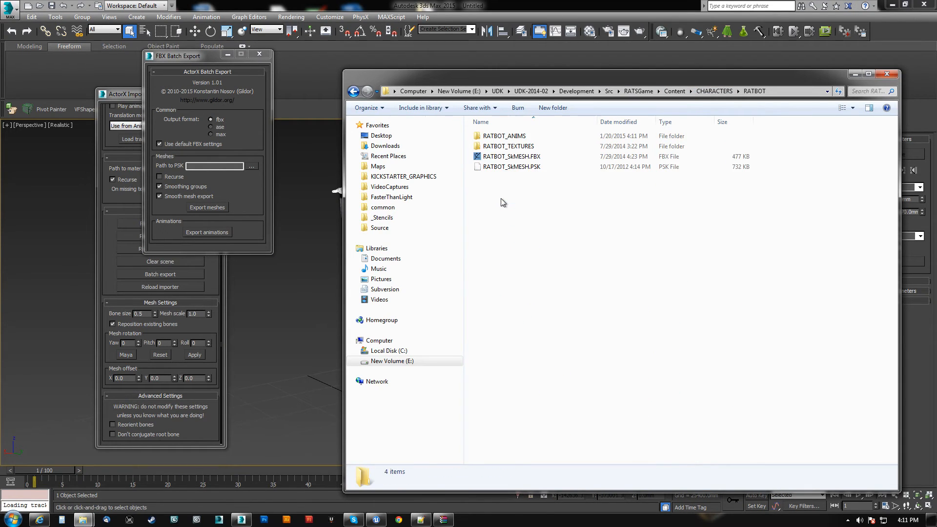
double_click(507, 139)
left_click(482, 137)
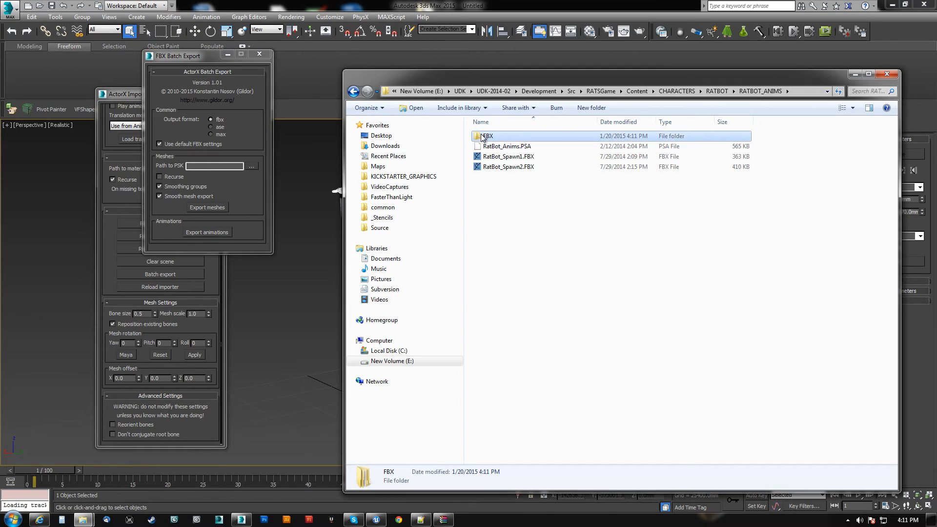
double_click(482, 138)
double_click(503, 136)
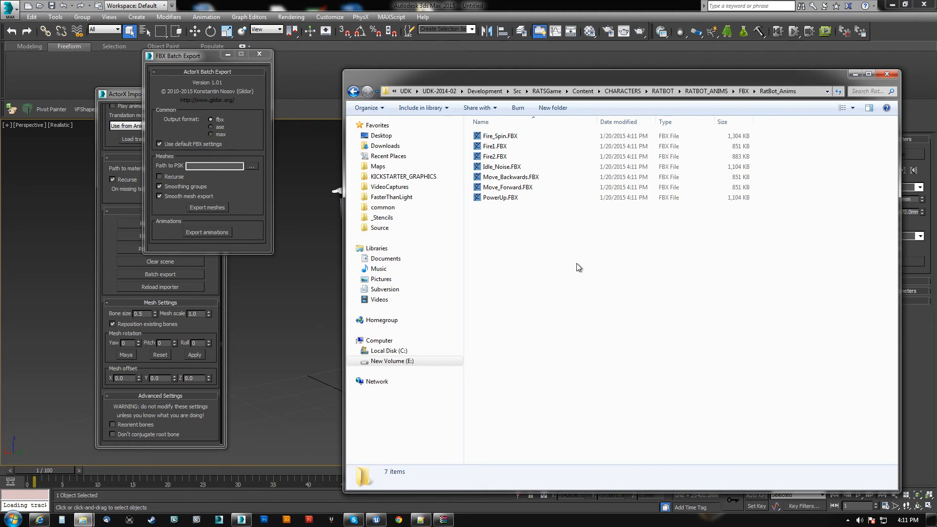
left_click_drag(510, 83, 339, 68)
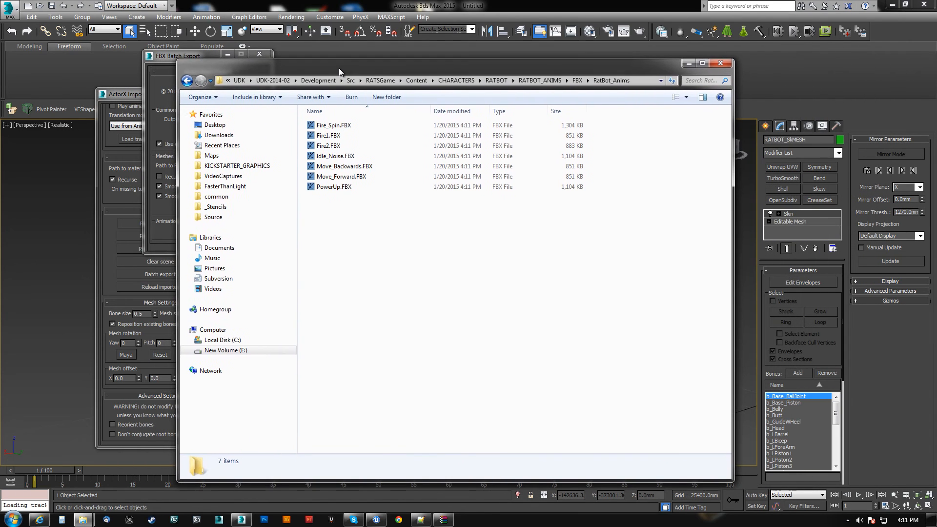
- Return to 3ds Max, move the FBX Batch Export window clear of the ActorX Import window, and show the importer's version and import sections
left_click(46, 521)
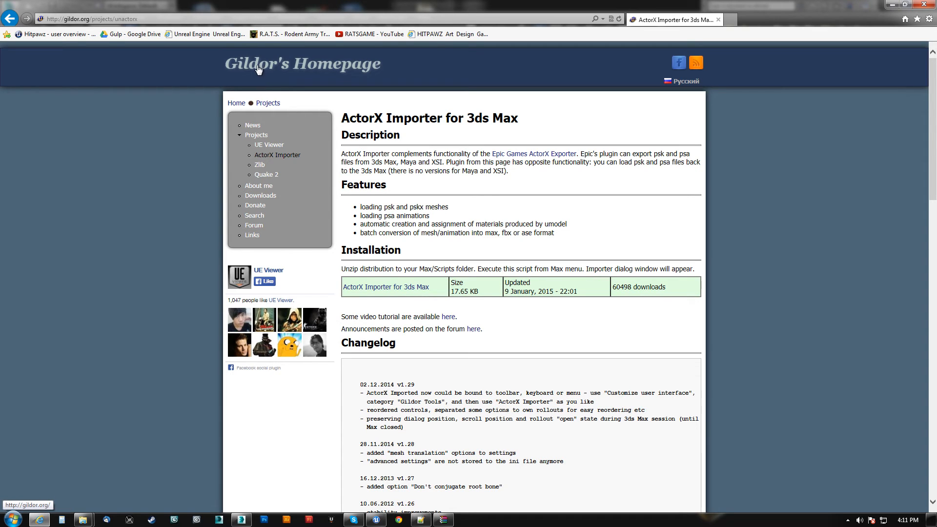
left_click(241, 520)
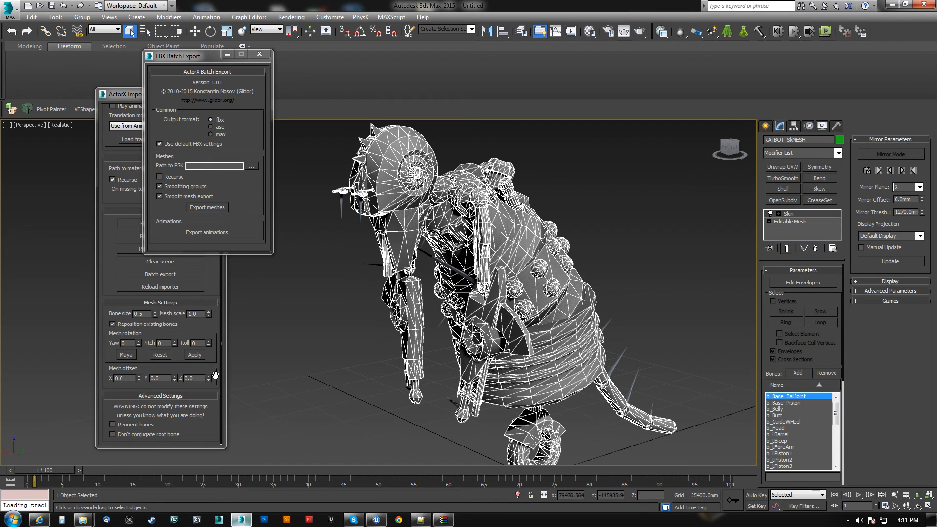
left_click_drag(190, 57, 340, 93)
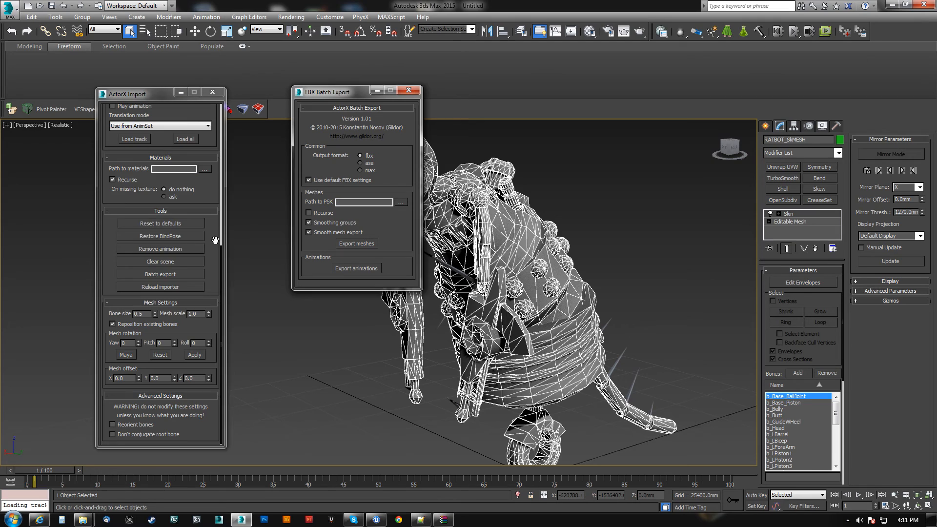
left_click_drag(215, 242, 209, 344)
scroll(180, 177, "up", 5)
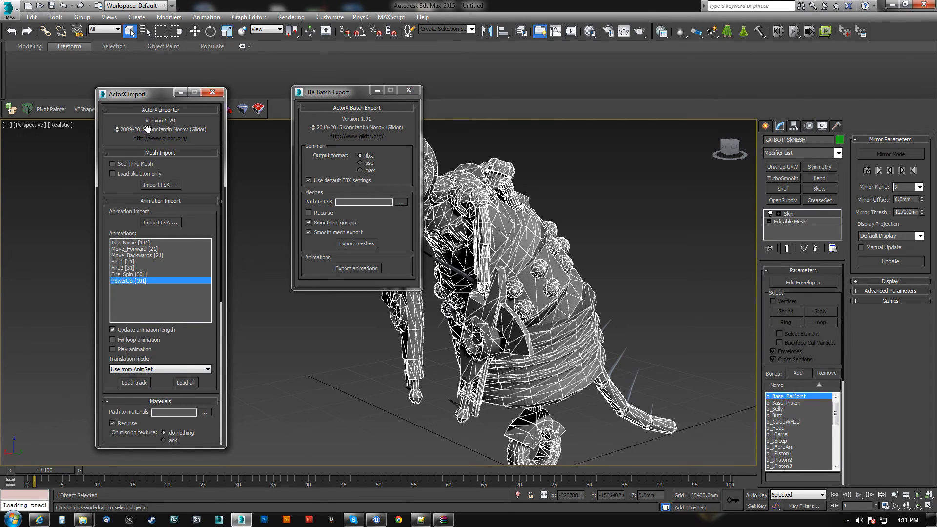
- Switch to the browser, review the ActorX Importer page's changelog on Gildor's site, and highlight its Features list
left_click(190, 131)
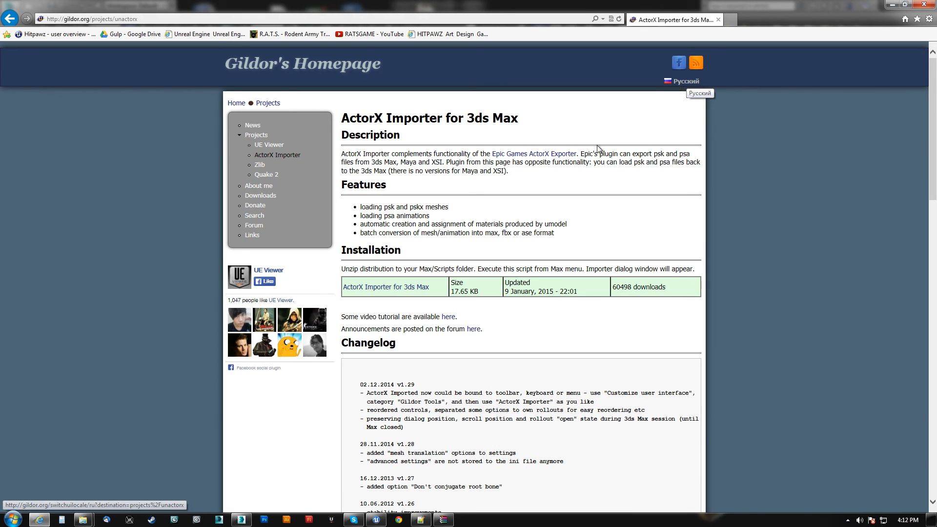
scroll(421, 361, "down", 2)
scroll(421, 361, "down", 5)
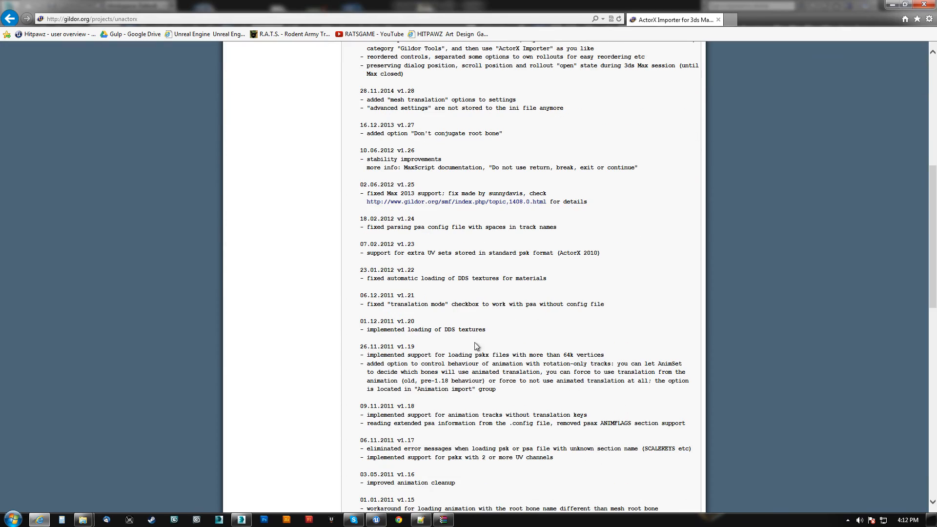
left_click_drag(926, 293, 915, 117)
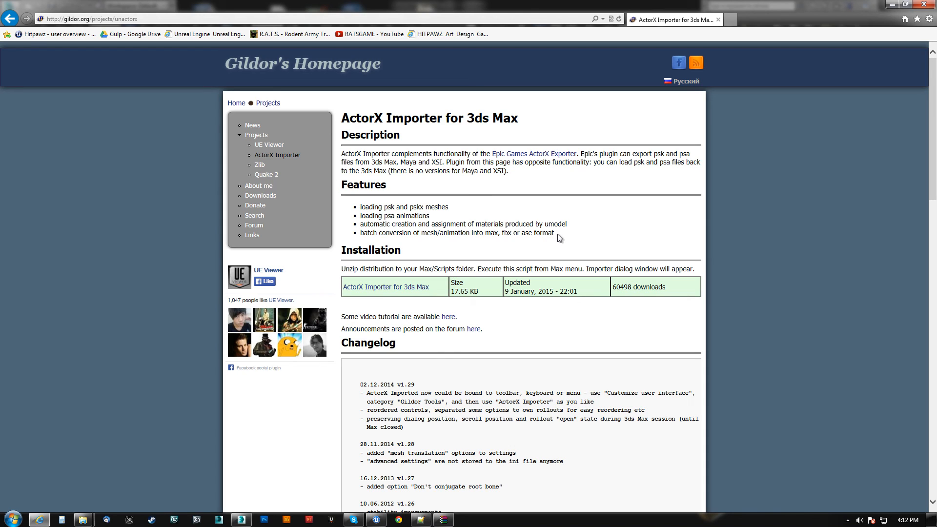
left_click_drag(557, 236, 359, 205)
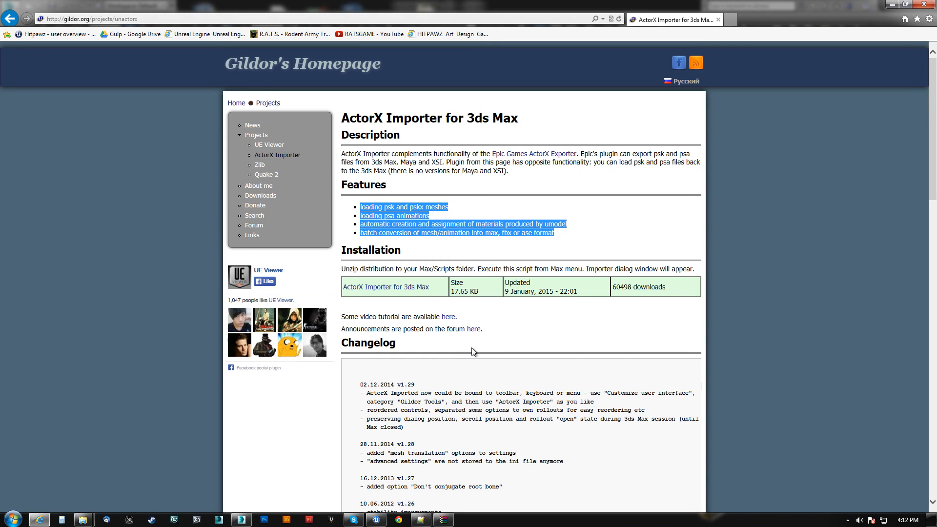
- Return to 3ds Max for another look at RATBOT and bring the RatBot_Anims folder window back up
left_click(241, 520)
middle_click_drag(495, 317, 516, 287)
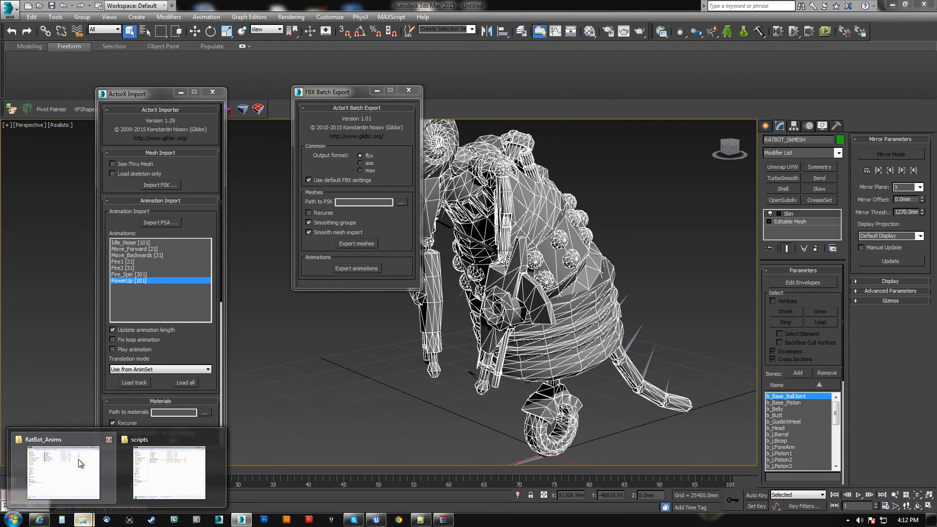
left_click(44, 466)
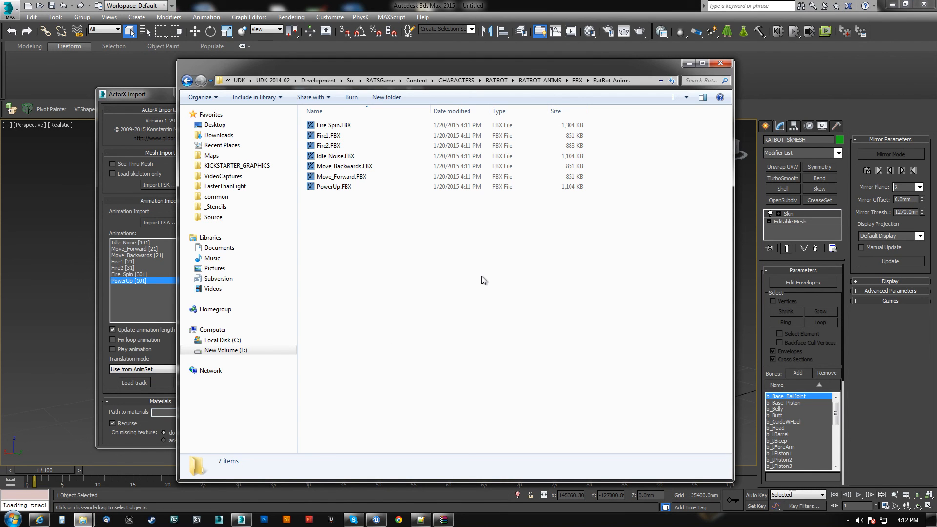